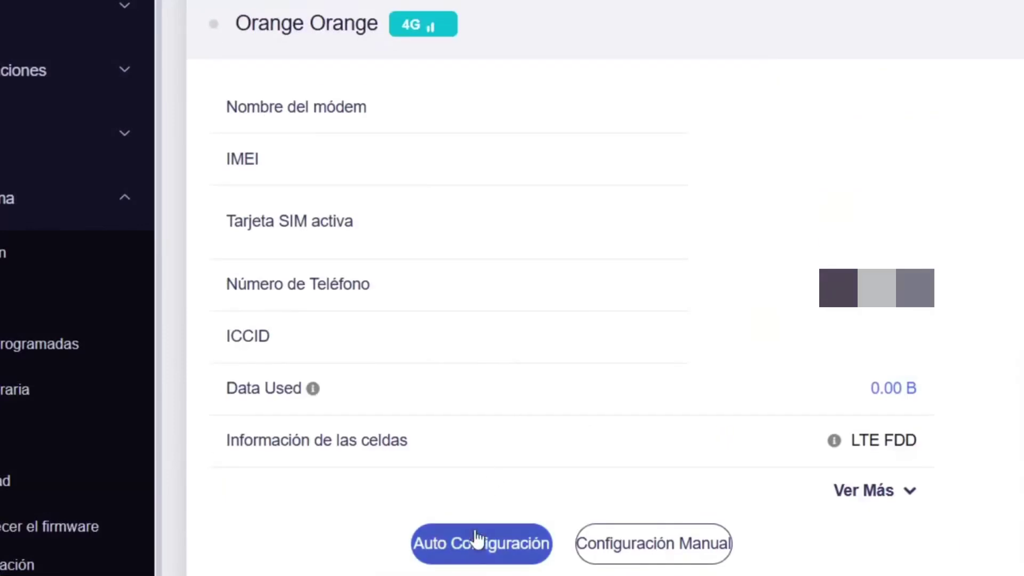
- Connect the Orange 4G modem to the mobile network using automatic configuration
click(482, 547)
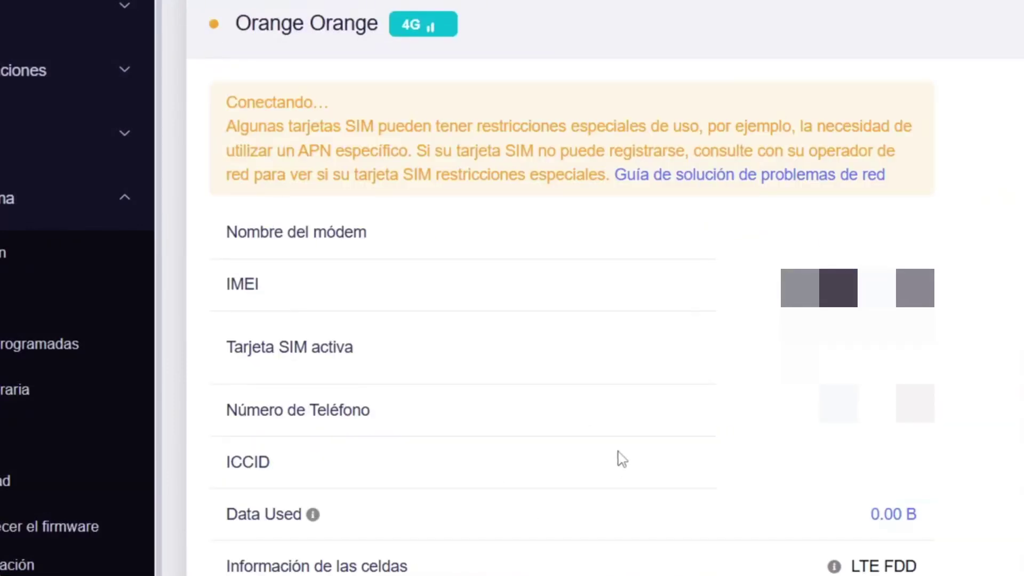
scroll(621, 459, down, 2)
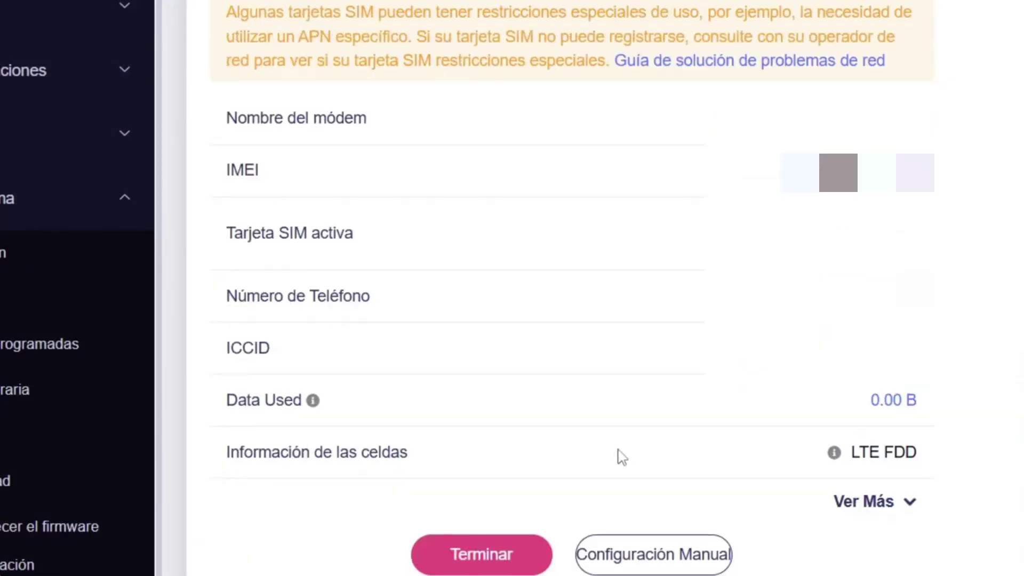
click(489, 555)
click(124, 198)
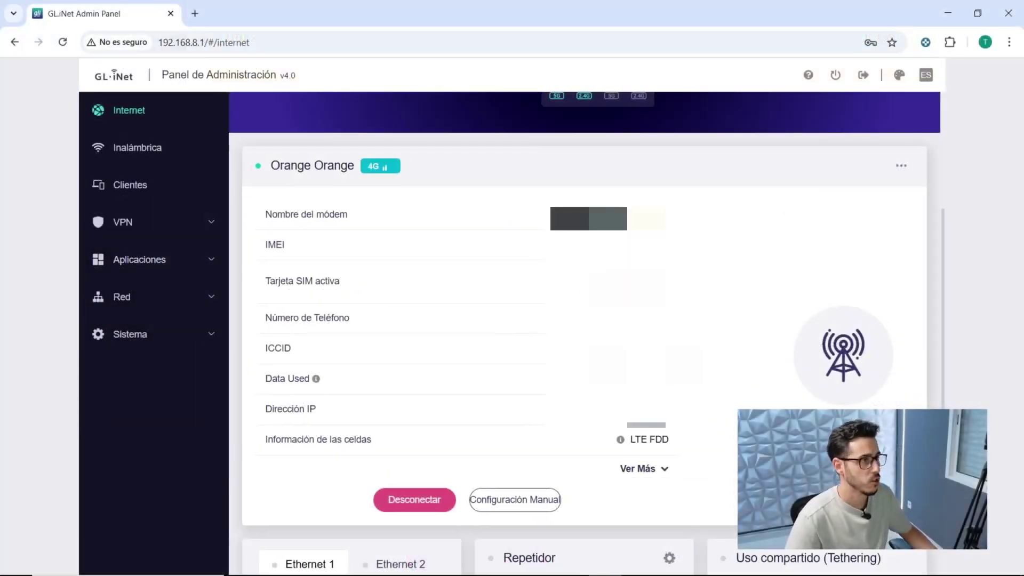
- Review the mobile connection details and the Ethernet 1, Ethernet 2 and repeater options on the Internet page
scroll(692, 223, up, 4)
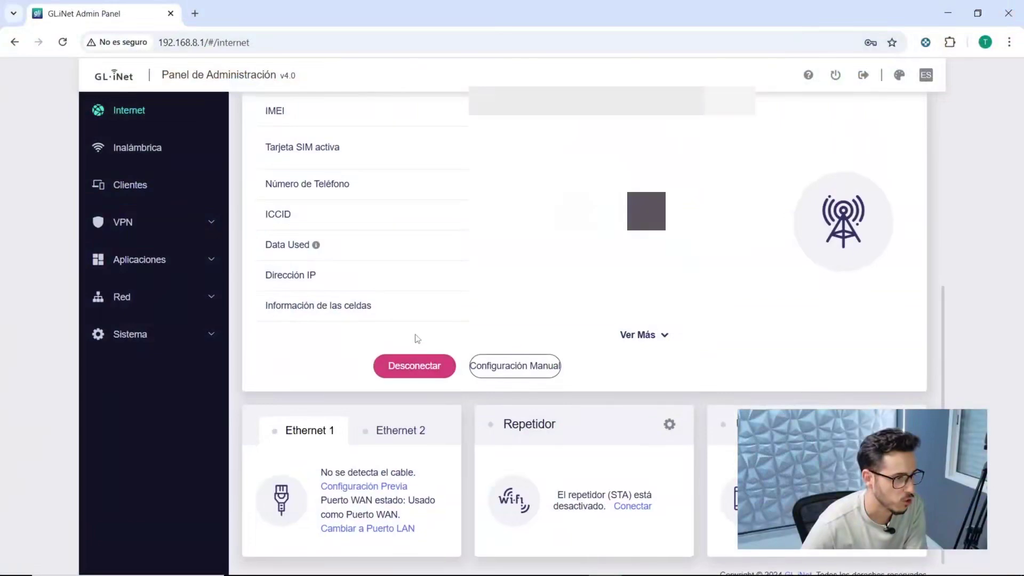
scroll(453, 267, up, 2)
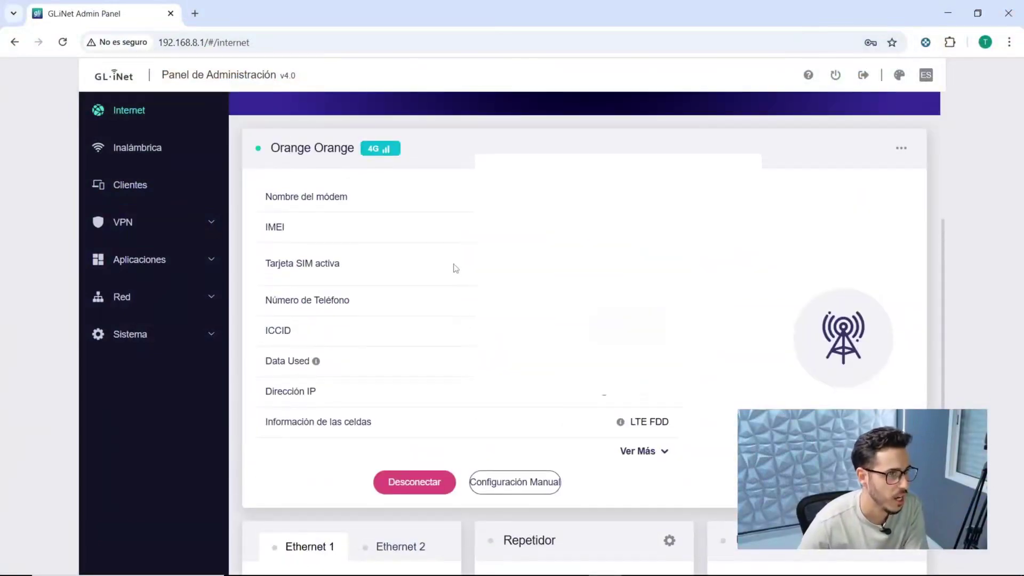
scroll(290, 443, down, 3)
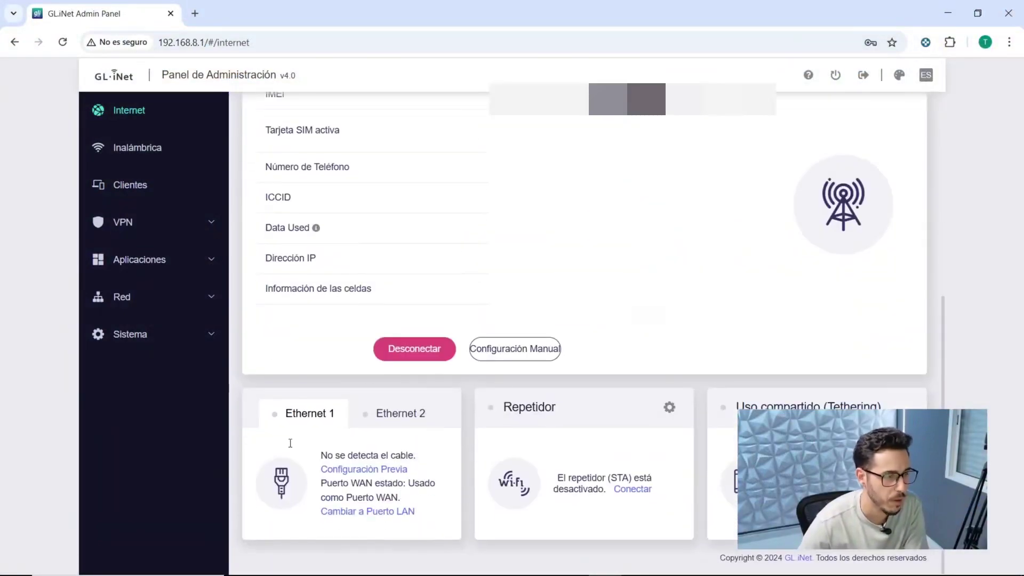
click(386, 420)
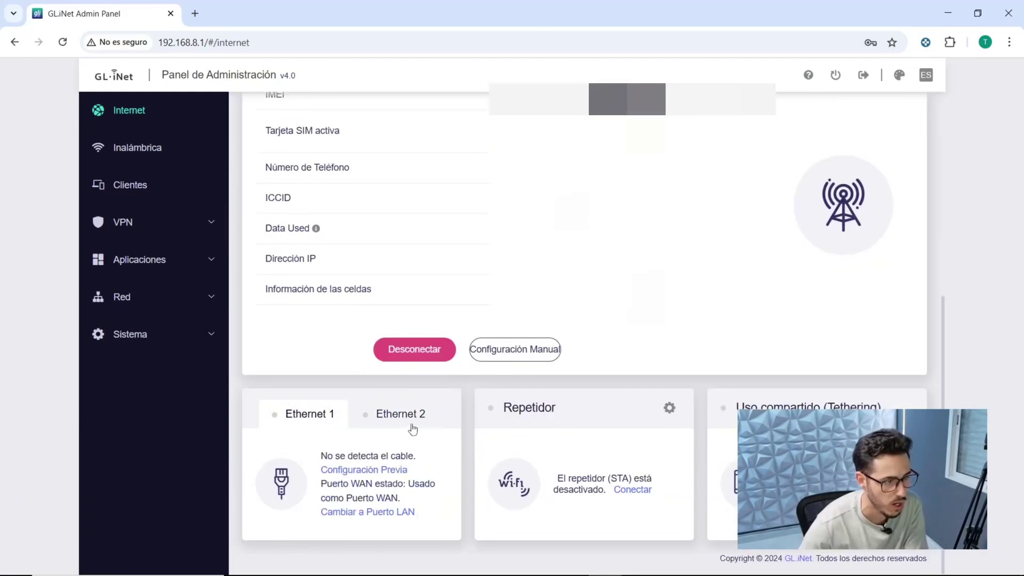
click(412, 428)
click(312, 425)
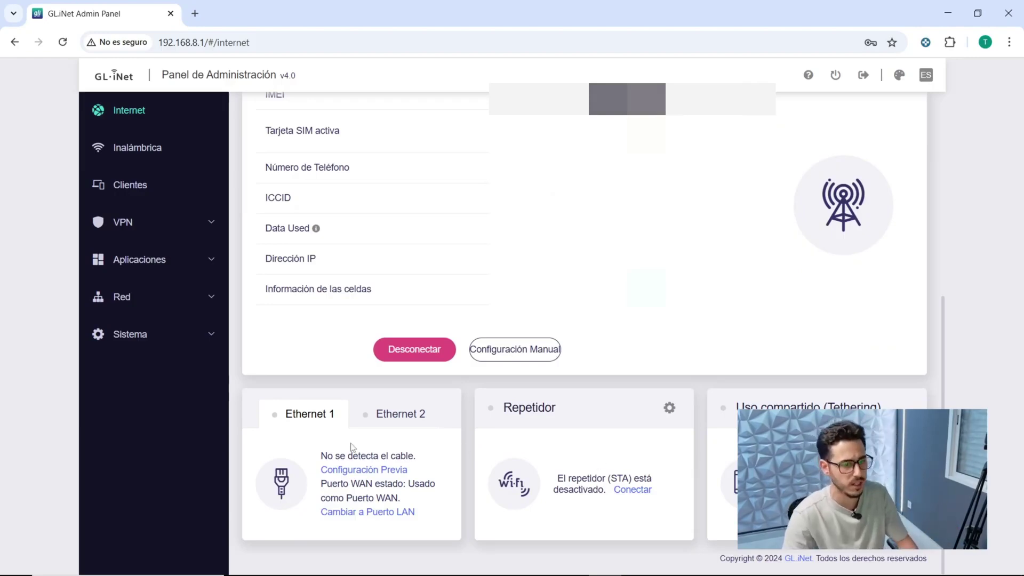
scroll(352, 447, up, 6)
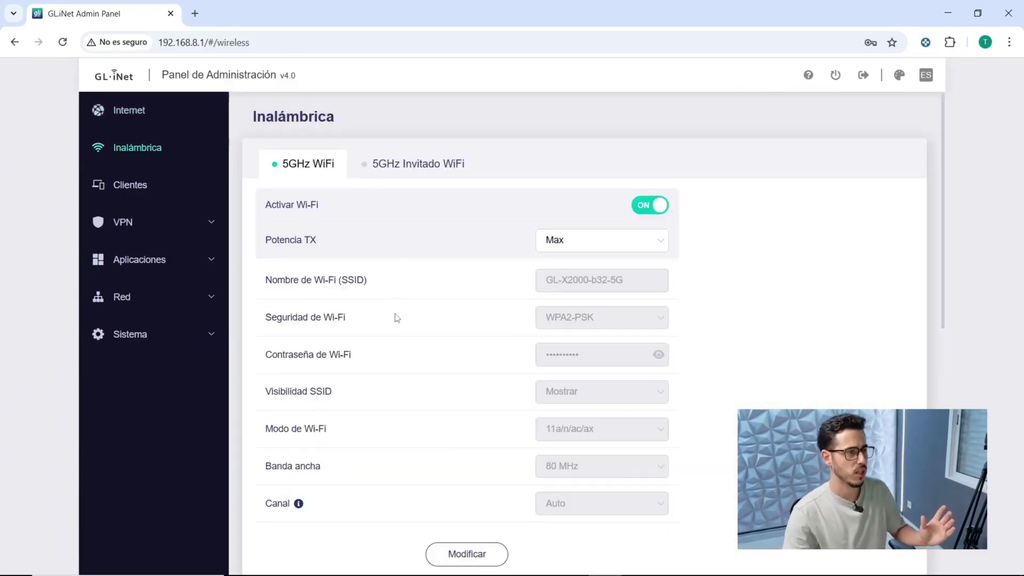
- Review the 5GHz Wi-Fi settings and the 5GHz guest Wi-Fi settings in the wireless section
scroll(359, 300, down, 5)
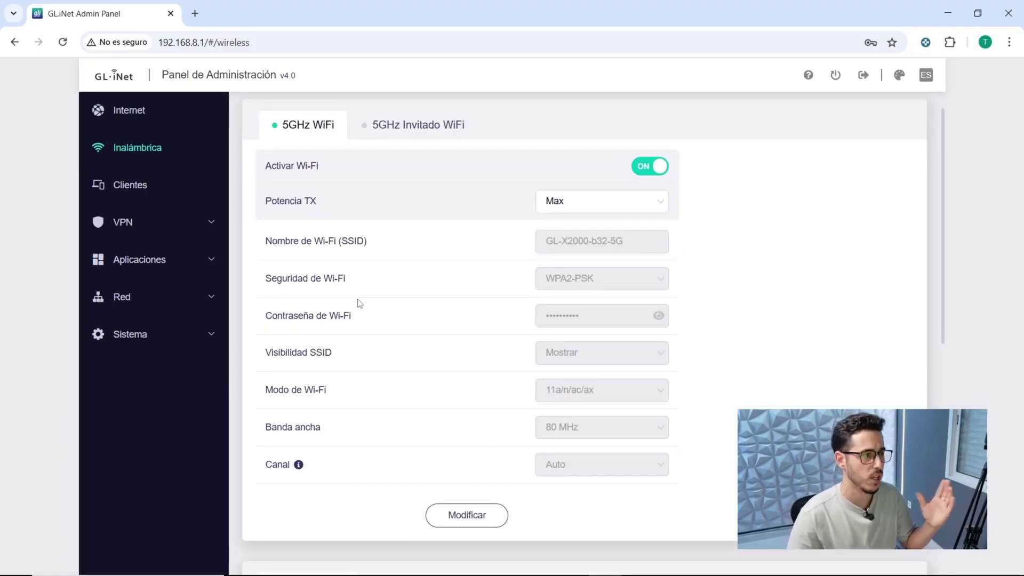
scroll(428, 366, up, 5)
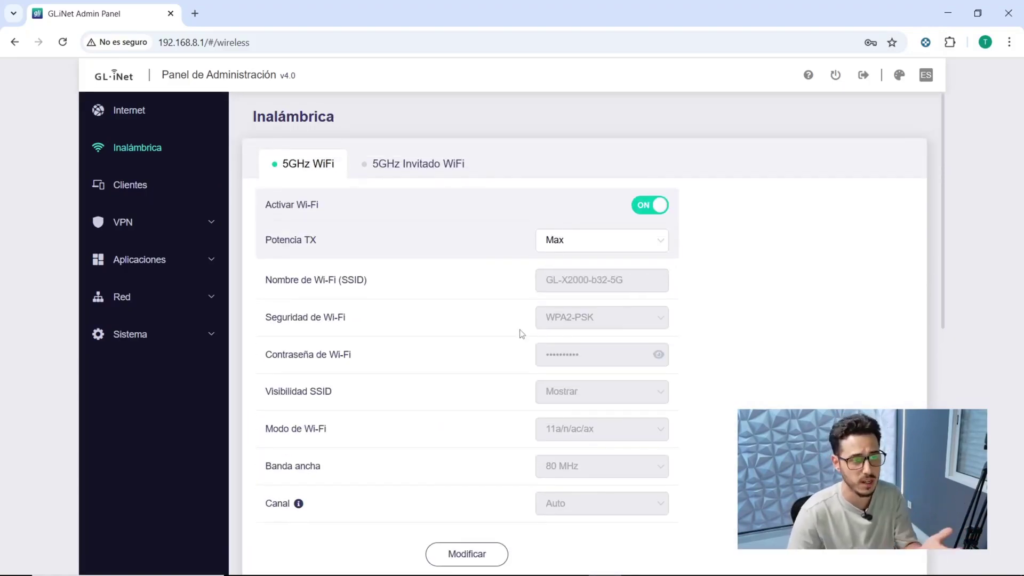
click(460, 554)
click(418, 163)
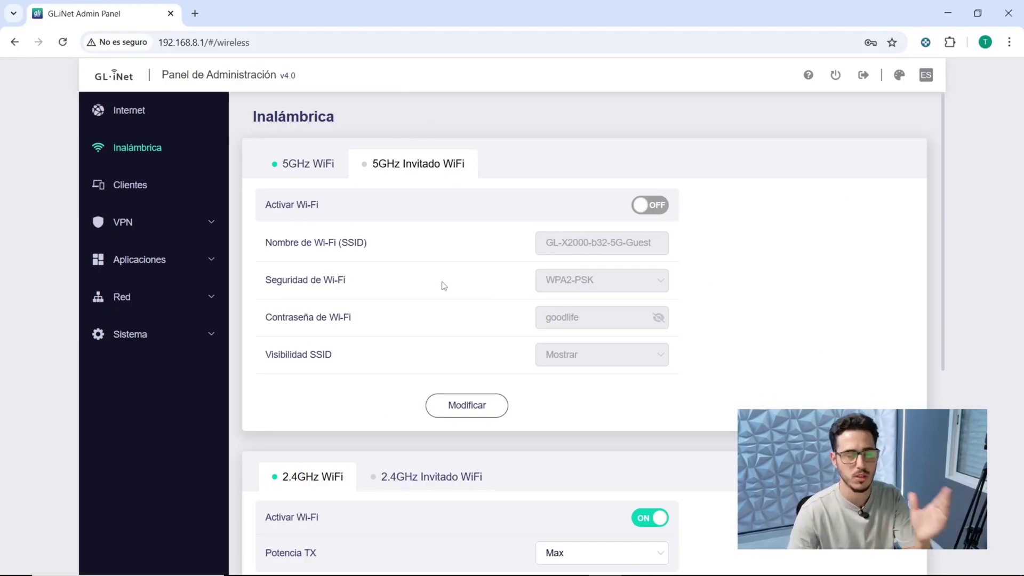
click(313, 164)
- Rename the 2.4GHz Wi-Fi network as TECH 2.4G and apply the change
scroll(391, 393, down, 7)
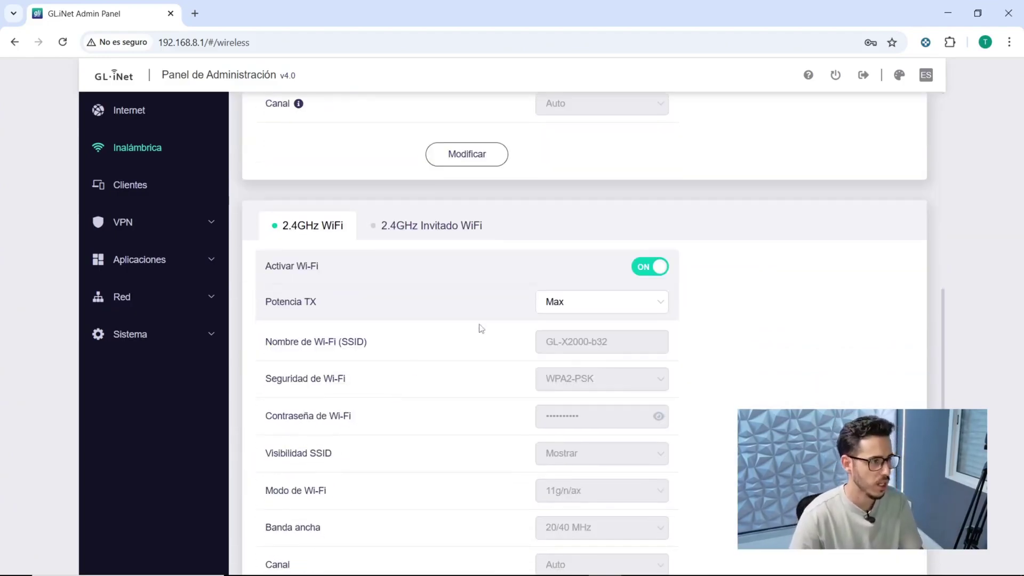
scroll(420, 318, down, 2)
click(469, 512)
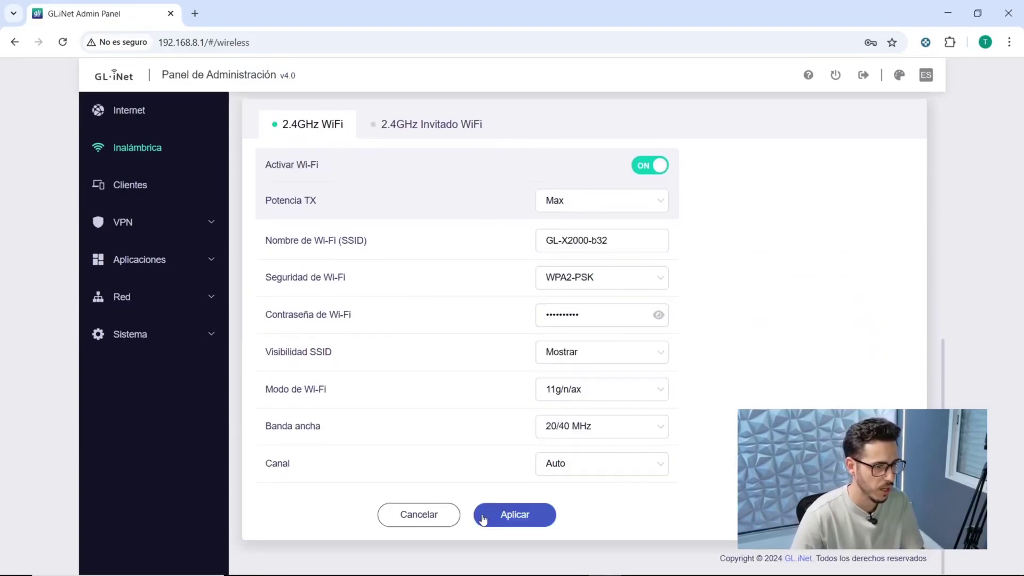
key(ctrl+a)
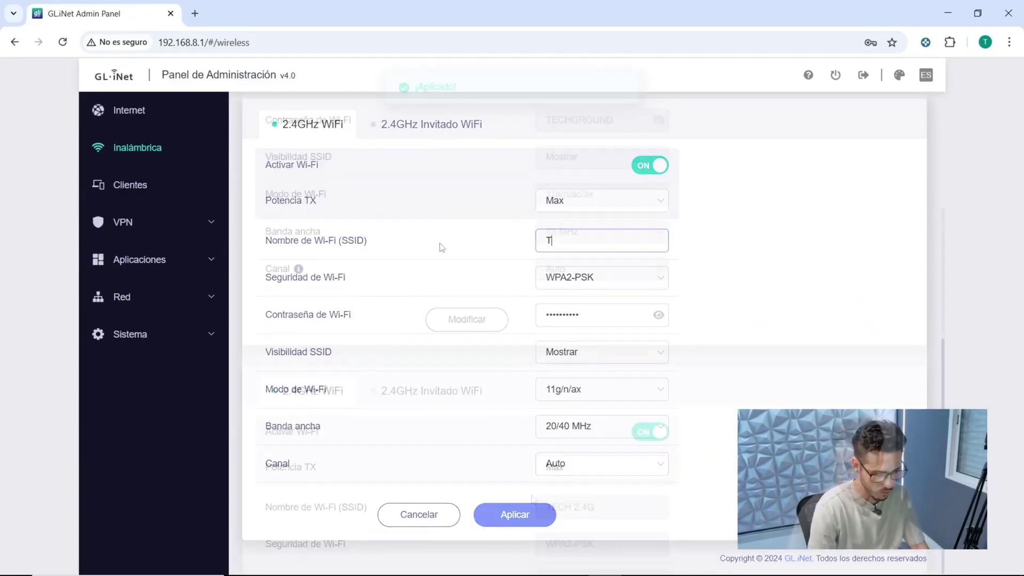
scroll(559, 463, up, 2)
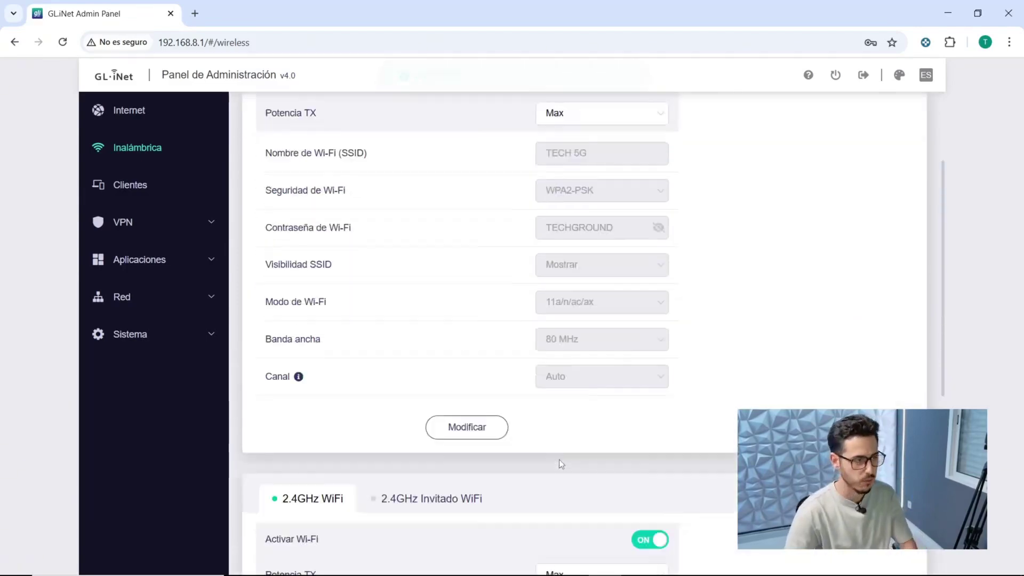
scroll(559, 462, up, 3)
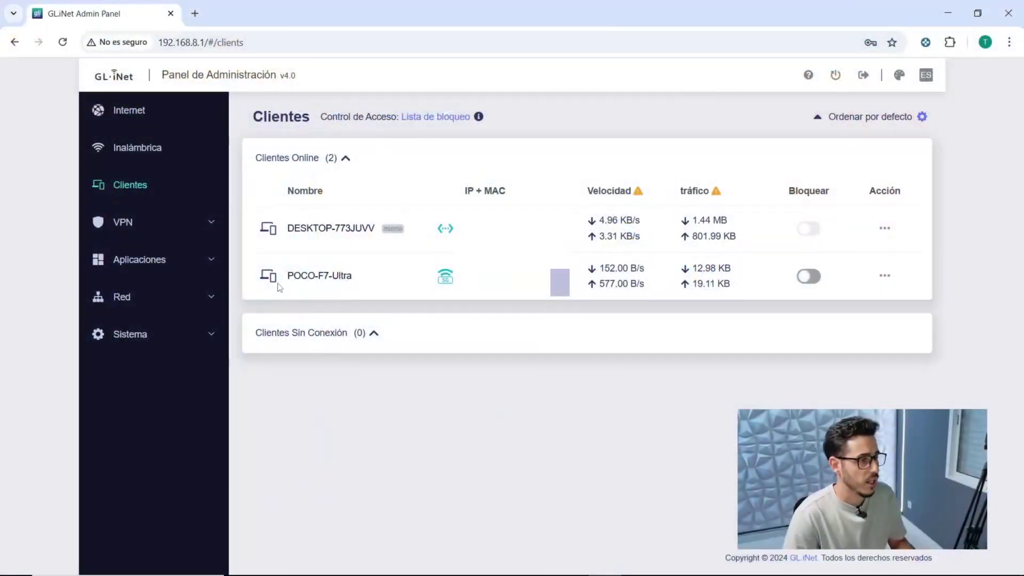
- Examine the online clients and the editable name and device type of the desktop client, leaving them unchanged
drag(288, 275, 372, 284)
click(321, 267)
drag(301, 229, 400, 229)
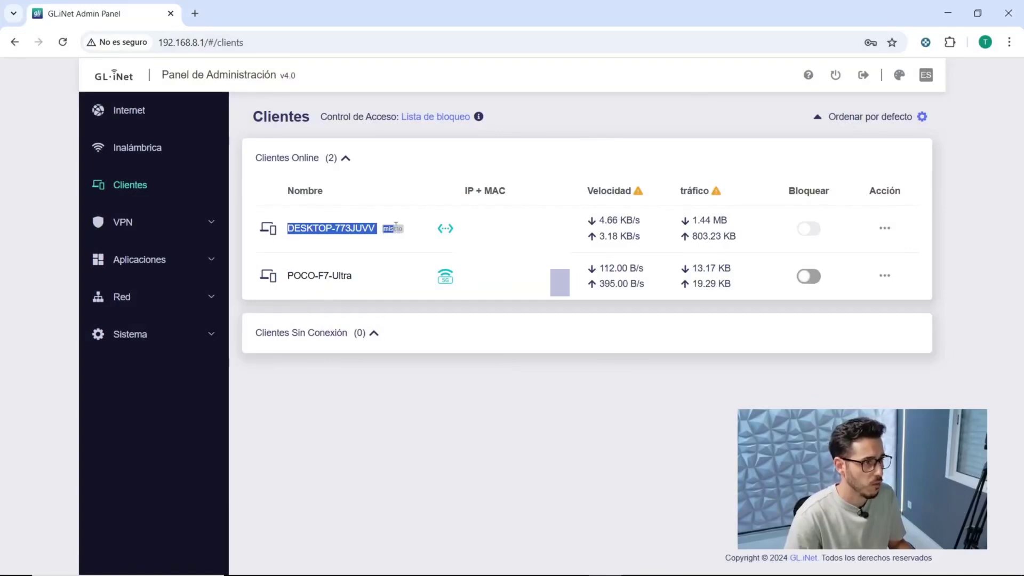
click(361, 288)
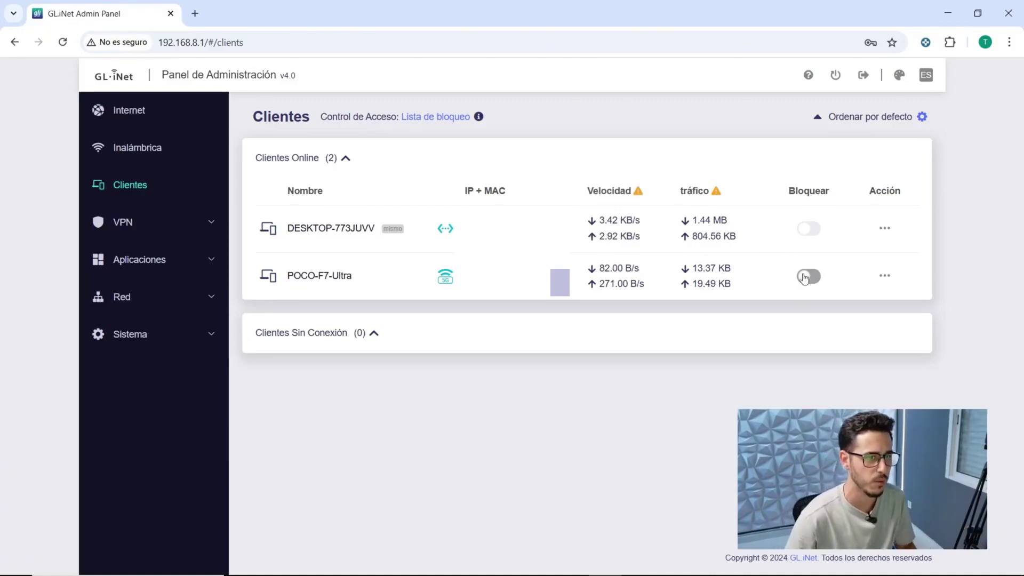
mouse_move(888, 239)
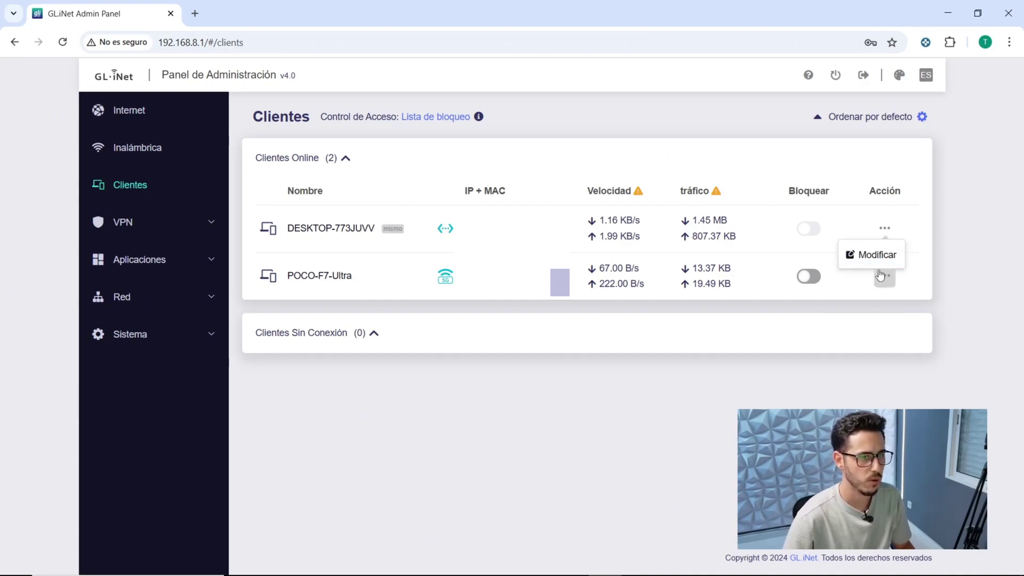
click(880, 252)
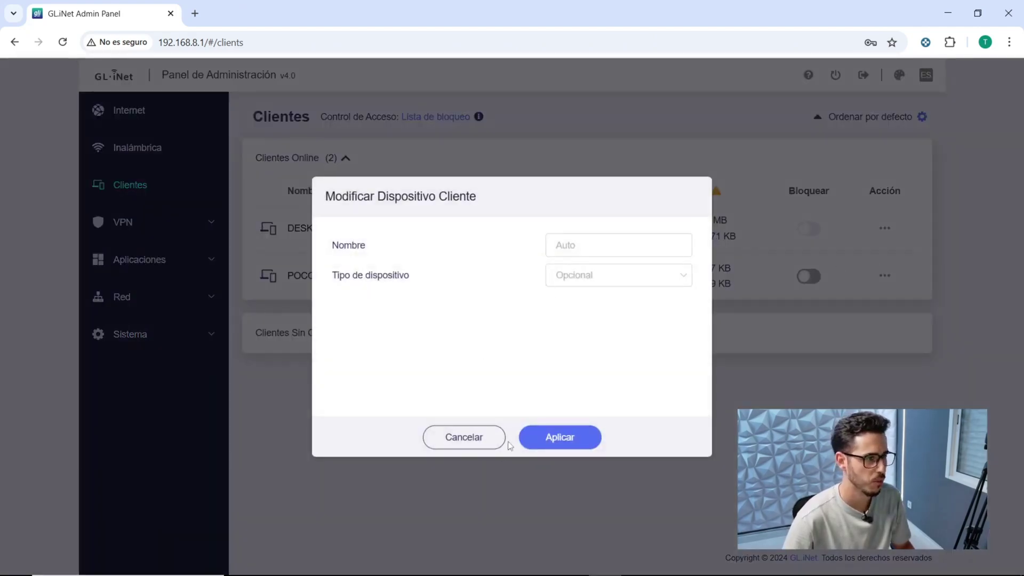
click(501, 446)
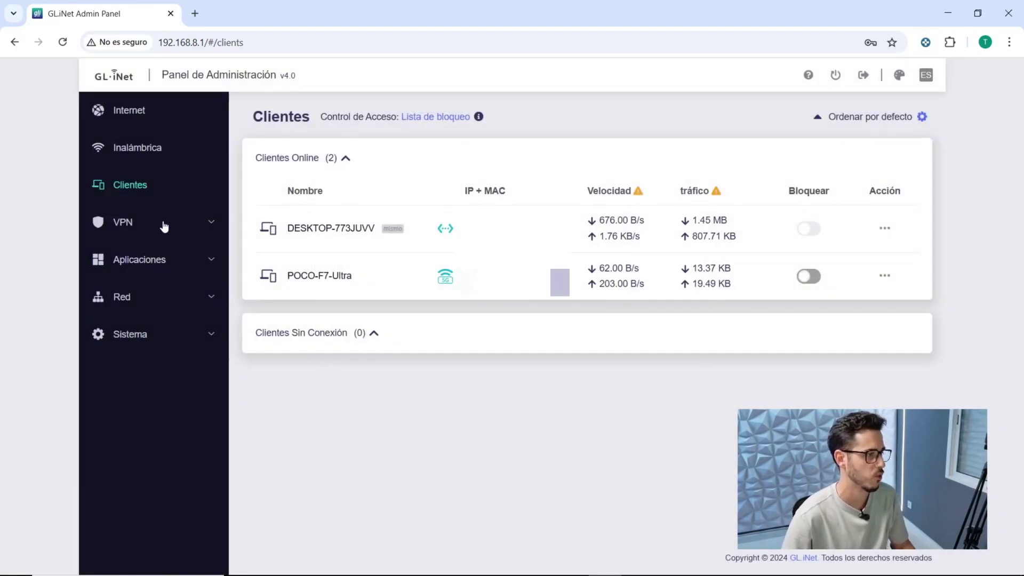
- Examine the OpenVPN and WireGuard client and server entries in the VPN dashboard
click(163, 224)
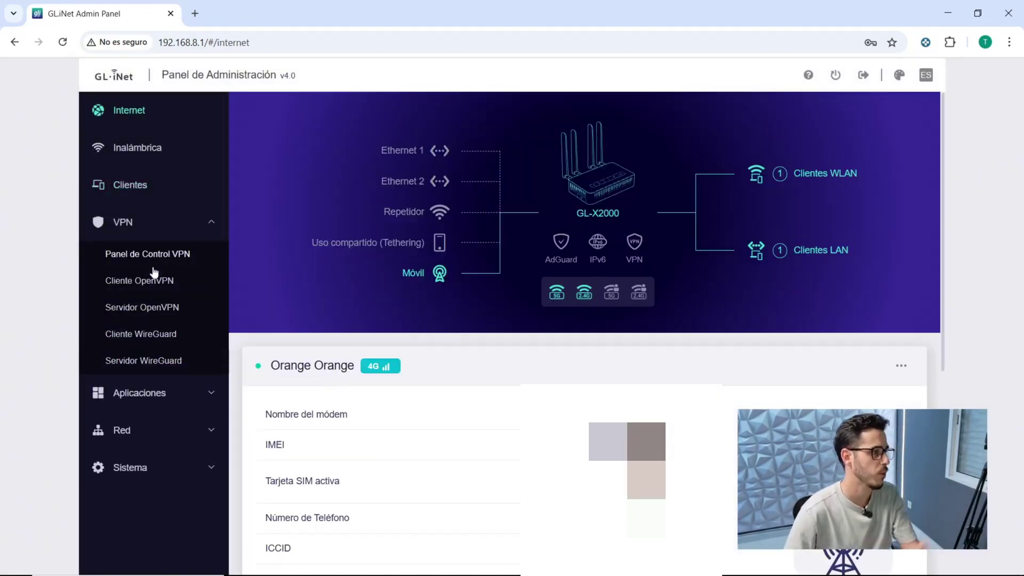
click(155, 257)
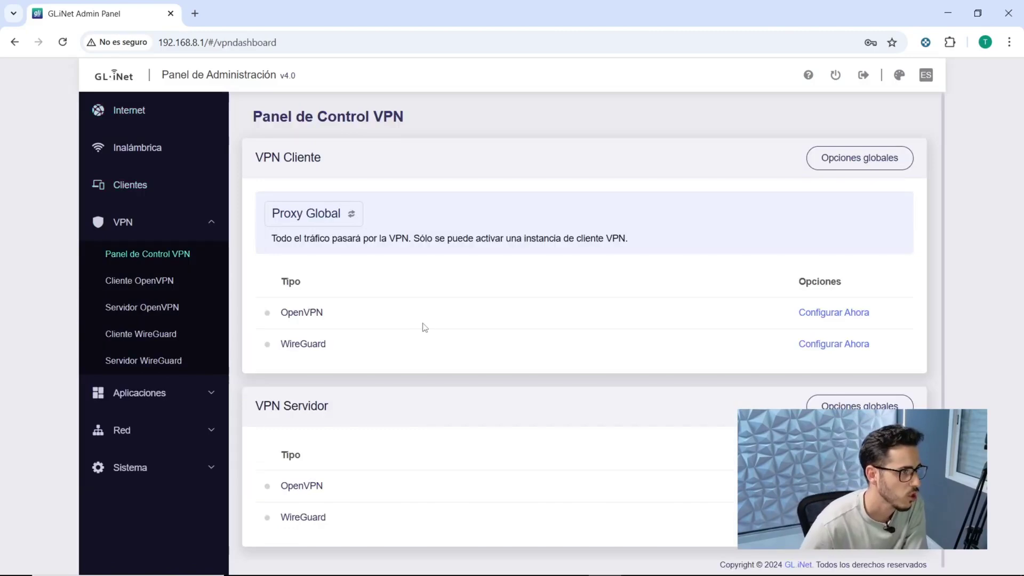
scroll(510, 236, down, 1)
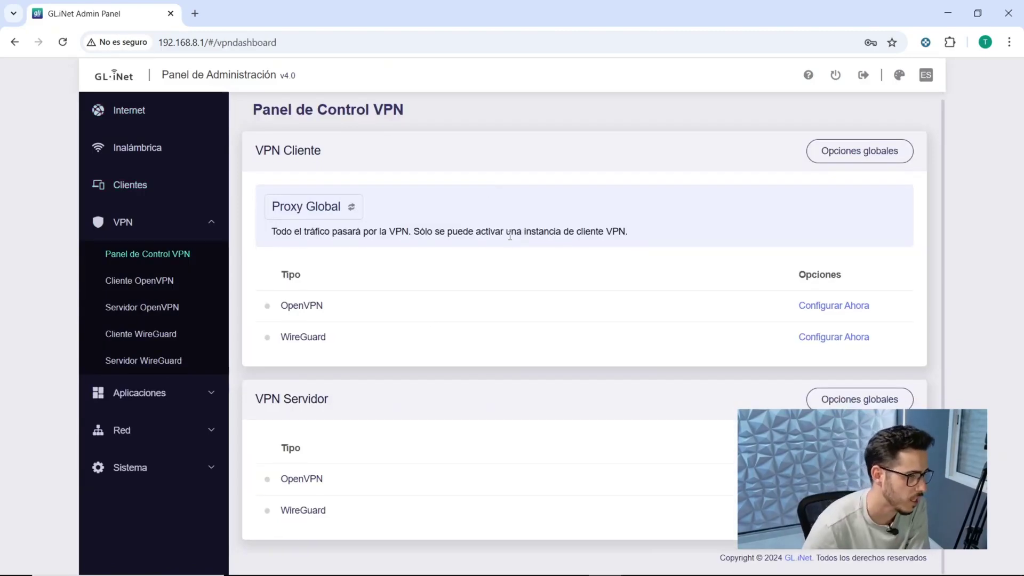
scroll(917, 176, up, 1)
scroll(523, 491, down, 1)
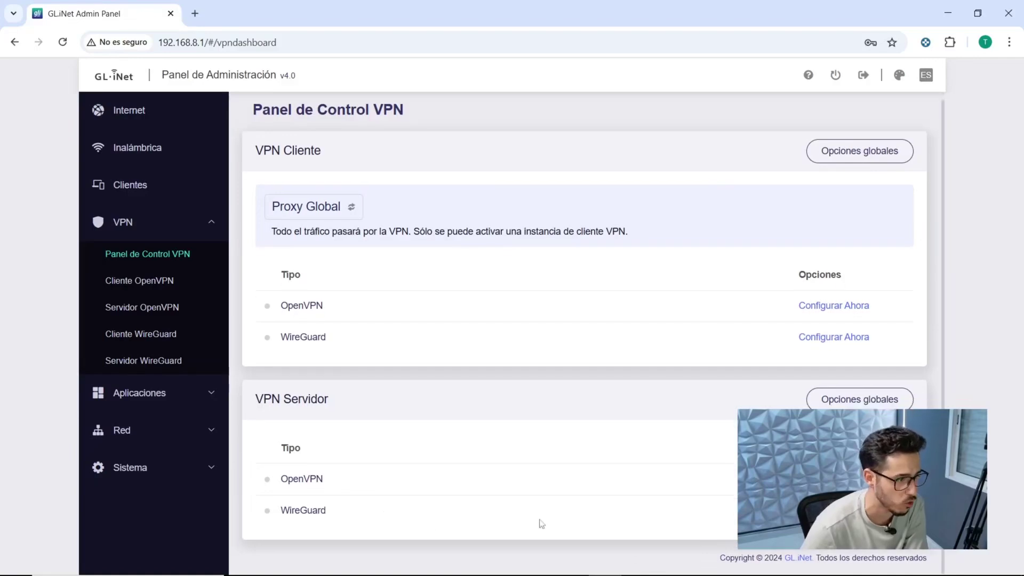
- Review the client and server configuration pages for both OpenVPN and WireGuard
click(155, 360)
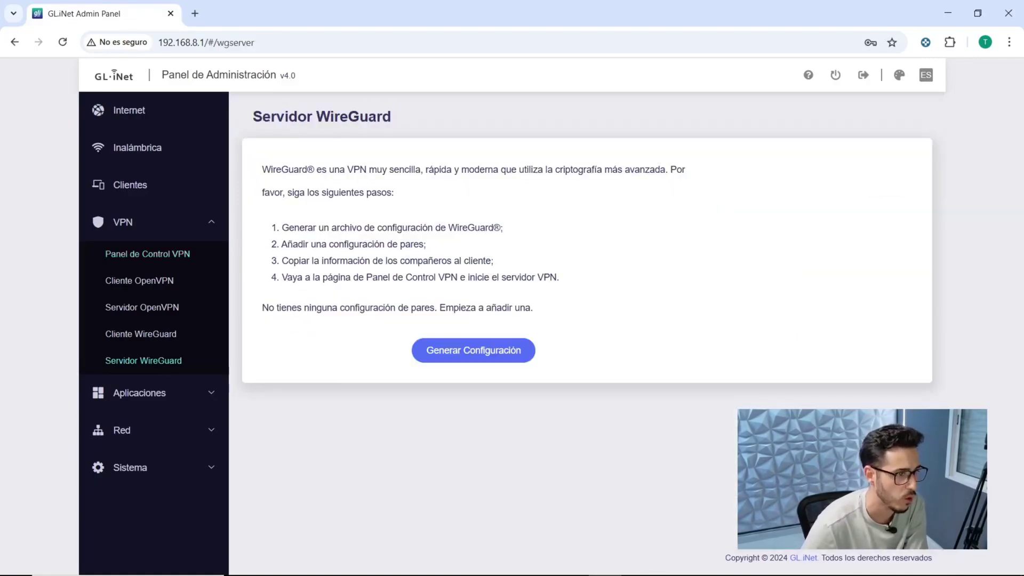
click(192, 338)
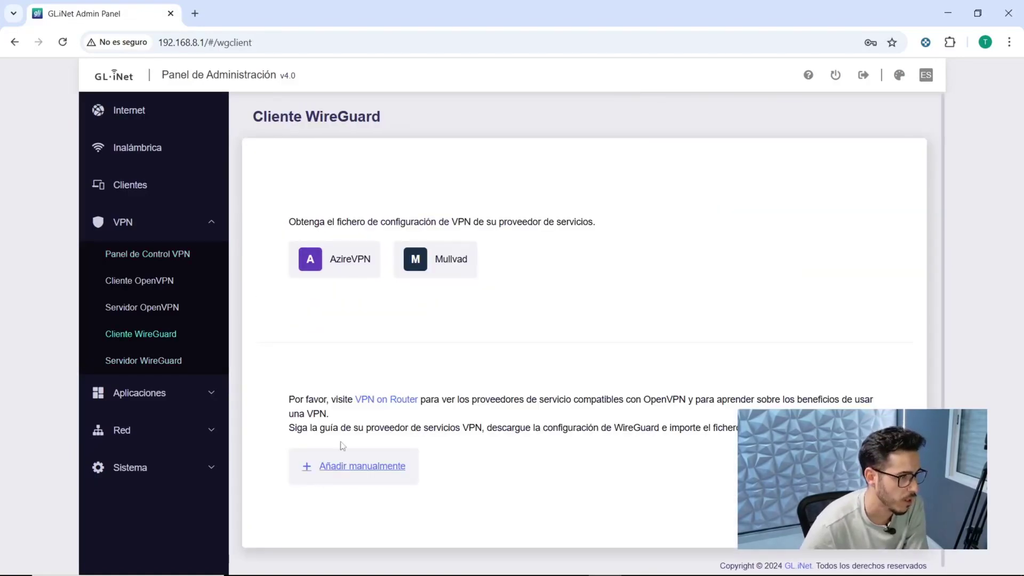
click(175, 261)
click(164, 280)
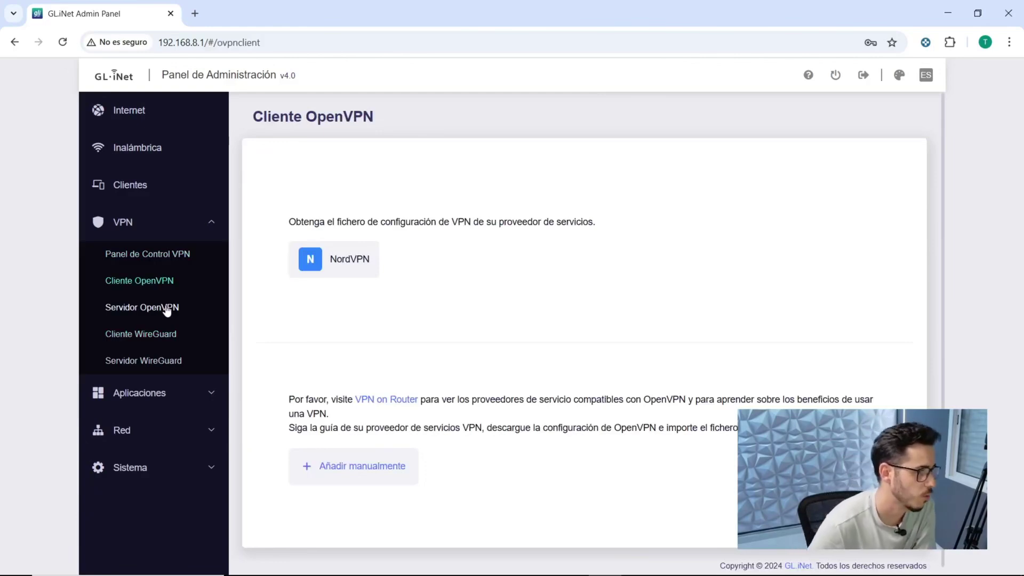
click(167, 310)
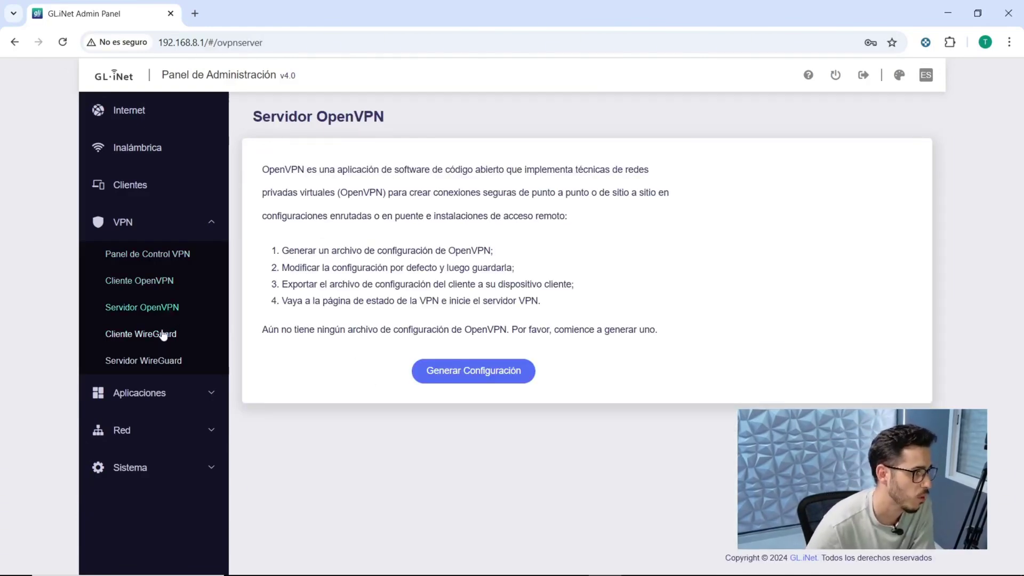
click(164, 339)
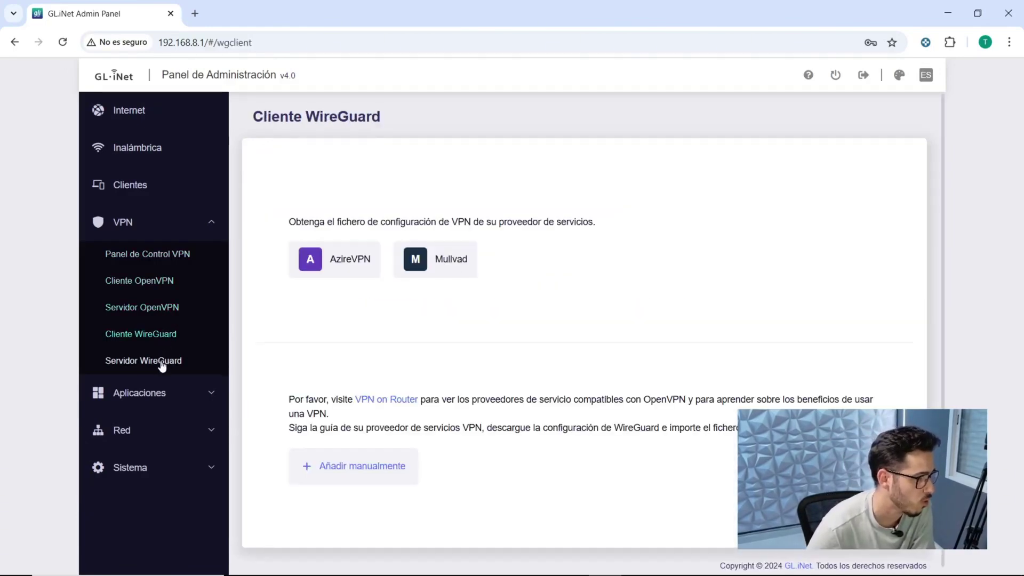
click(141, 362)
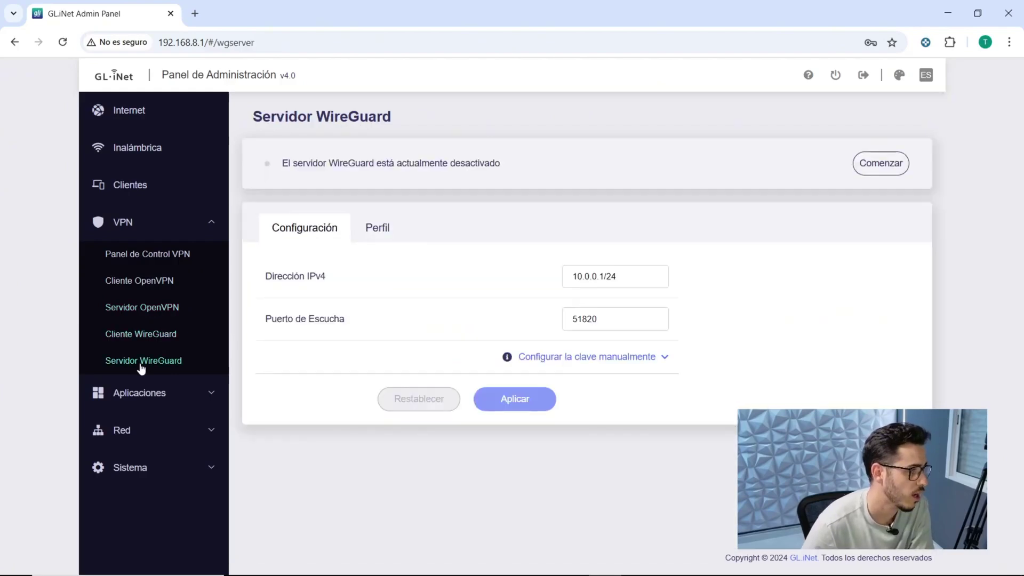
- Browse the list of installable plug-ins in the applications section
click(138, 223)
click(139, 255)
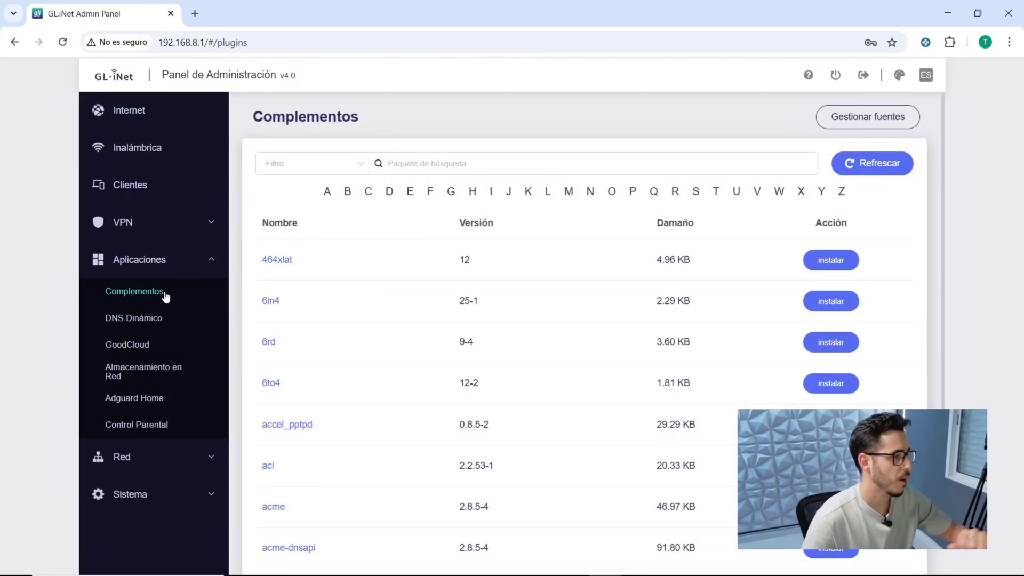
scroll(366, 313, down, 3)
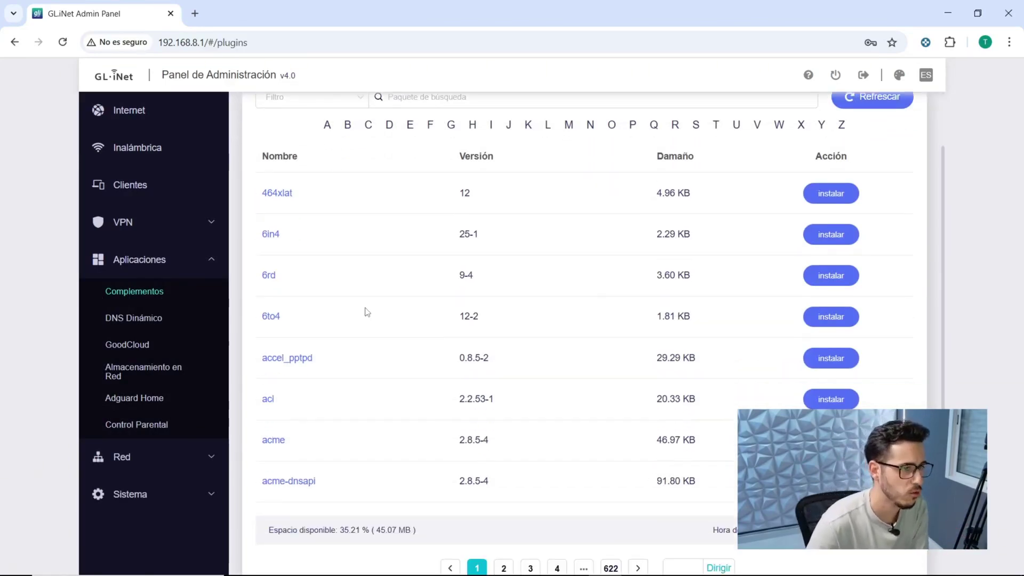
scroll(318, 362, up, 3)
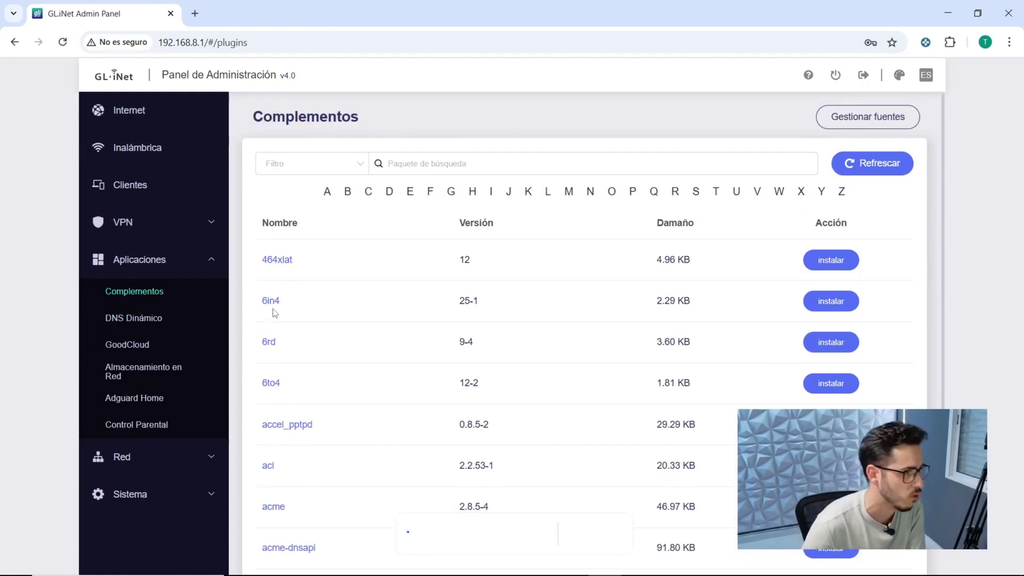
- Look through the first and last pages of the installable plug-ins list
scroll(275, 313, down, 2)
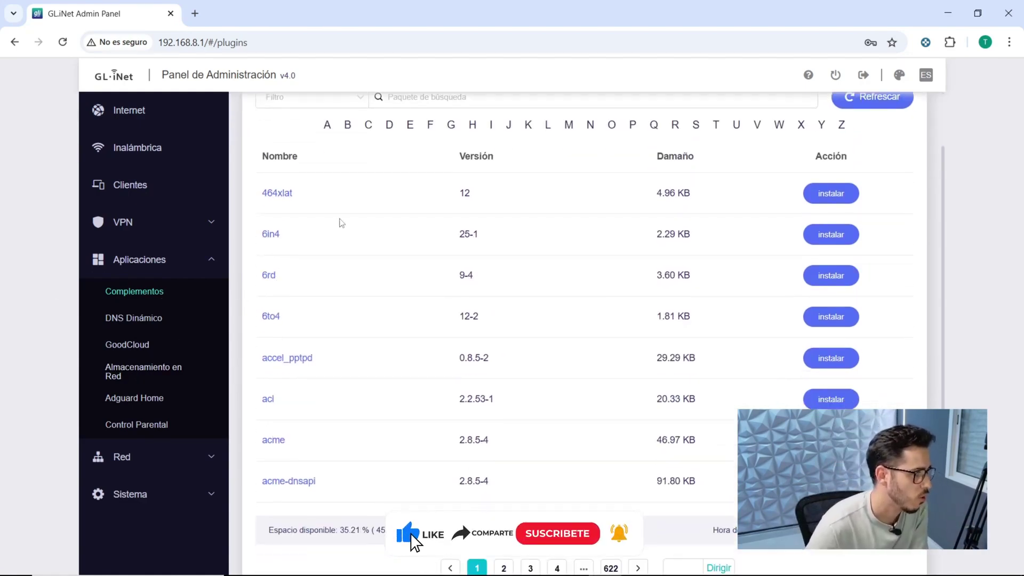
scroll(341, 223, down, 1)
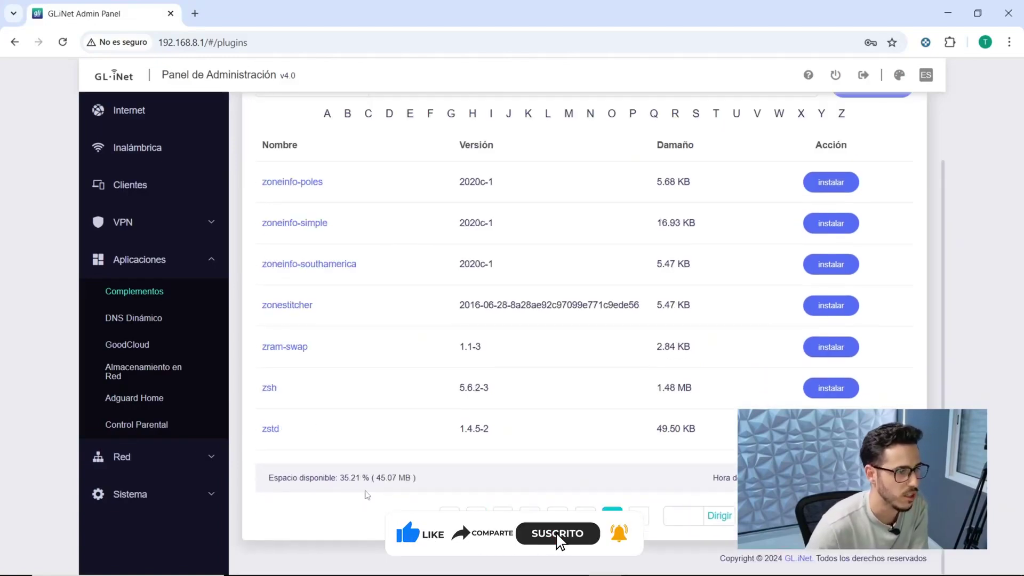
scroll(354, 434, up, 2)
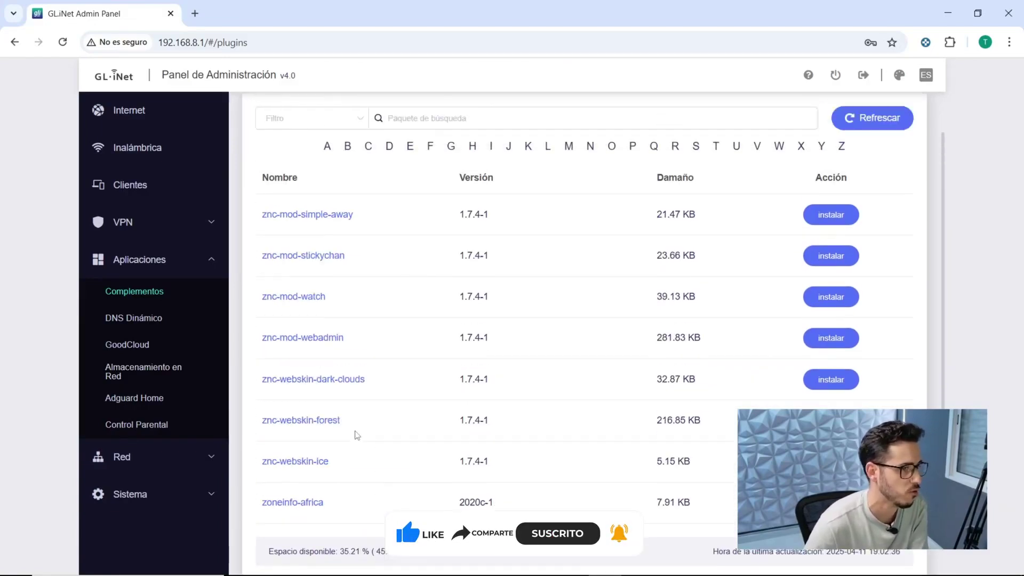
- Review the Dynamic DNS, GoodCloud and network storage pages in the applications section
click(133, 317)
click(127, 344)
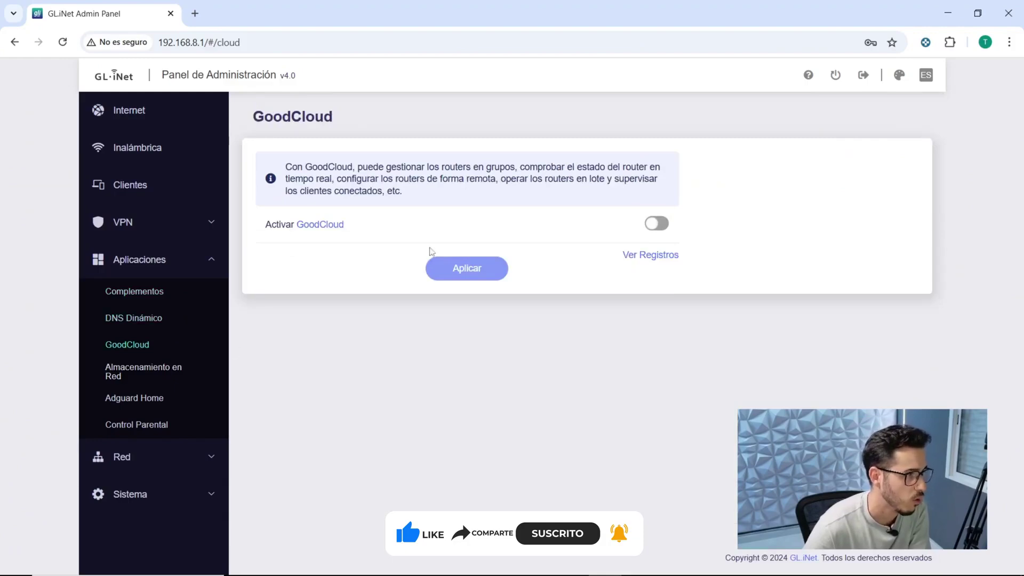
drag(356, 167, 526, 178)
click(382, 174)
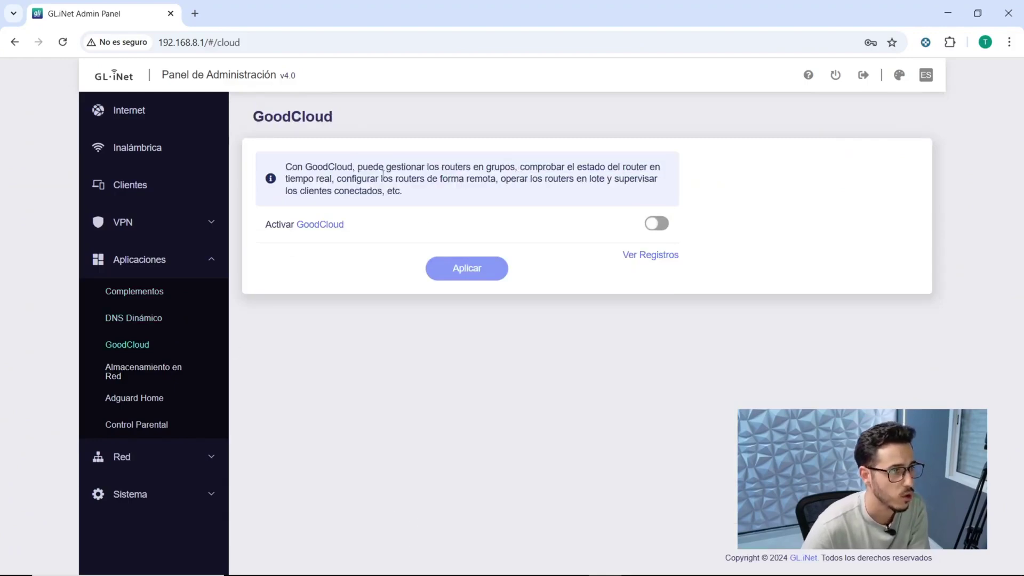
click(188, 376)
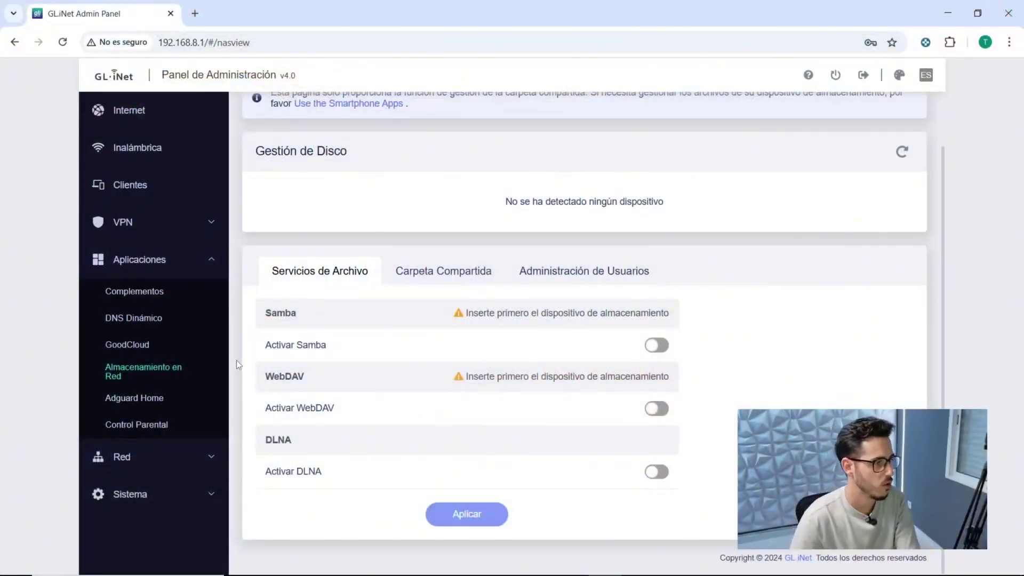
- Enable AdGuard Home and its handling of client requests, apply the settings, and view its DNS query statistics
click(134, 398)
click(661, 268)
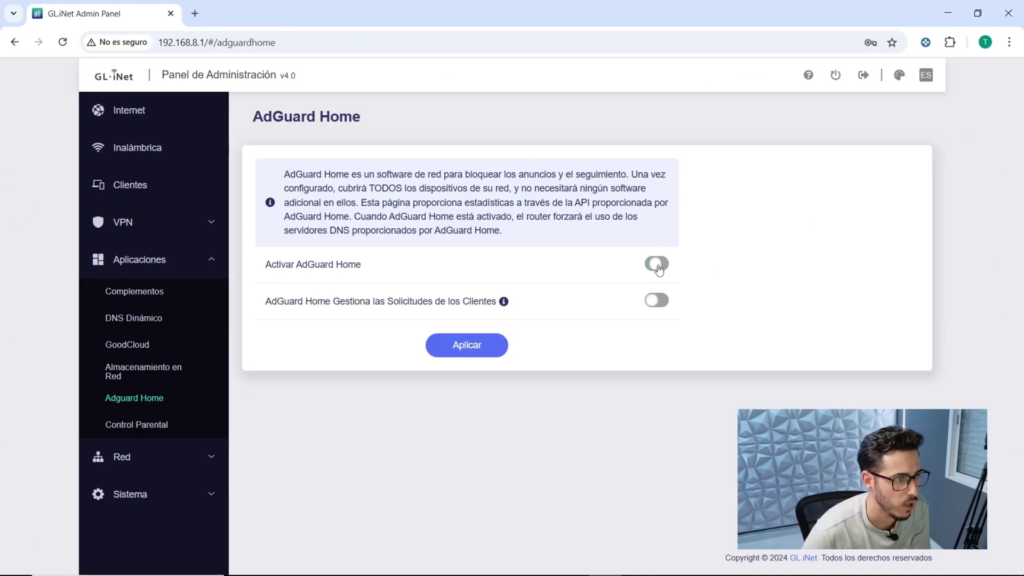
click(489, 350)
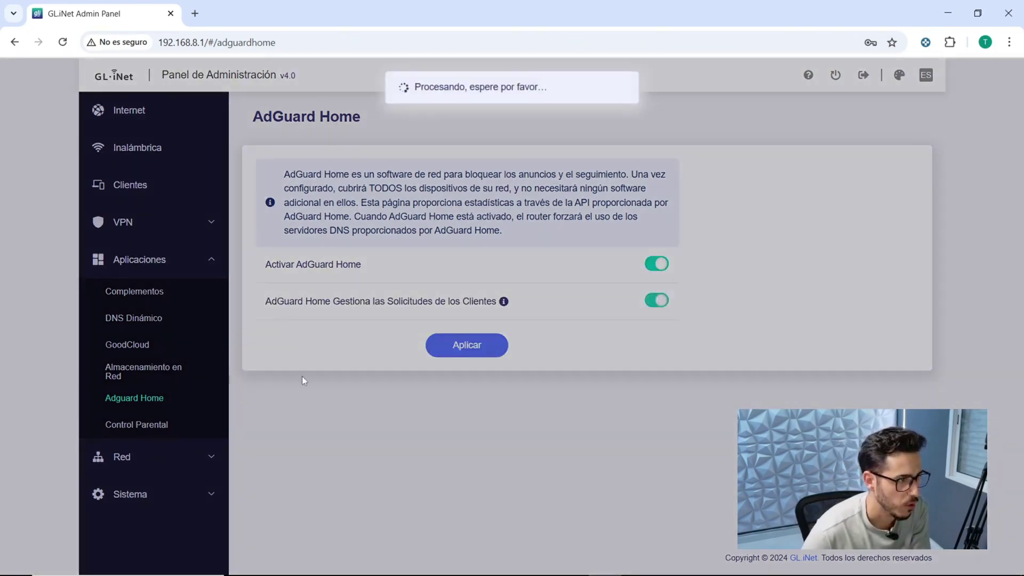
scroll(302, 376, down, 3)
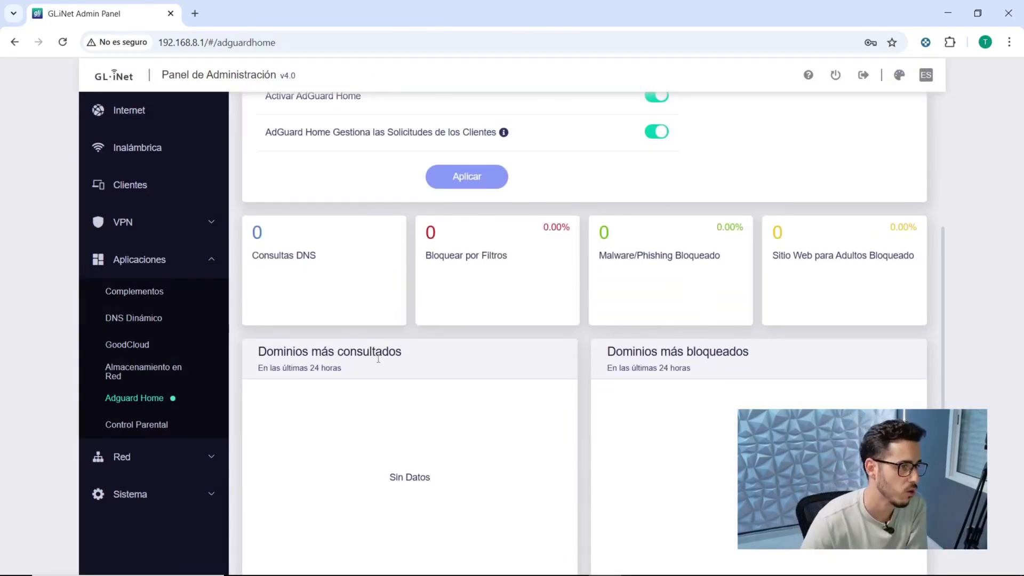
- Check the Parental Control page and the firewall's port forwarding, open router ports and DMZ sections
click(160, 424)
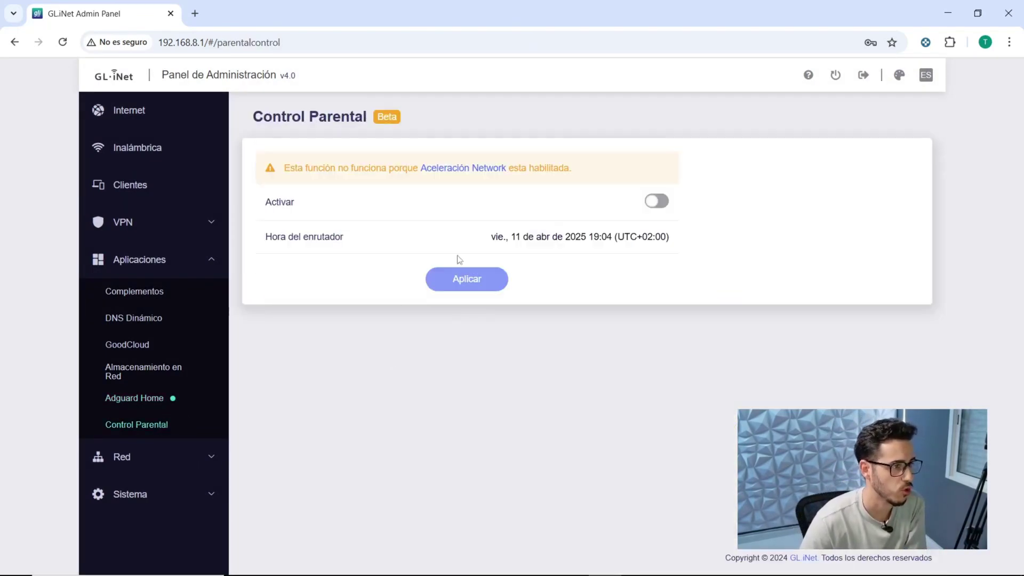
click(160, 456)
click(160, 329)
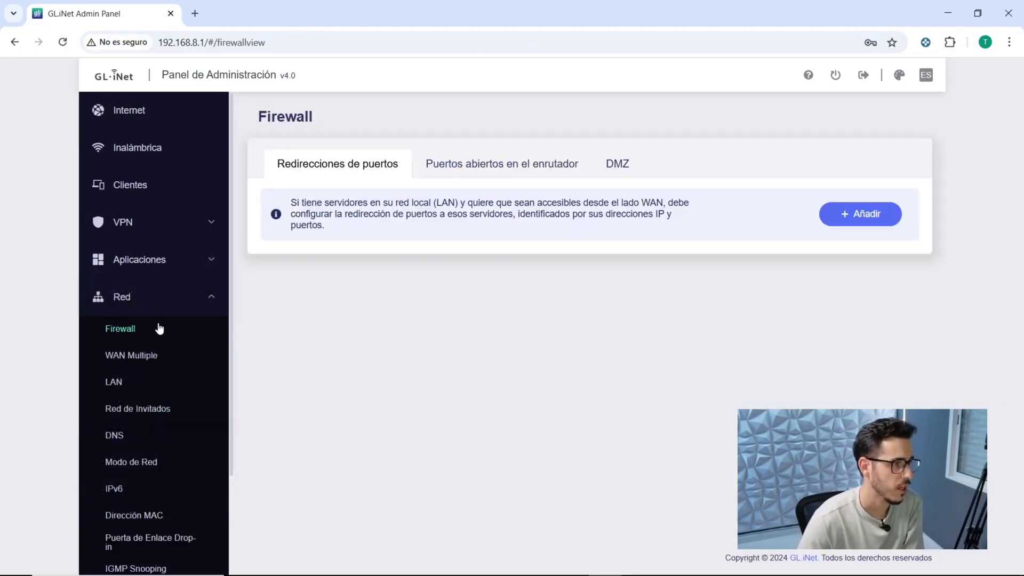
click(491, 169)
click(619, 166)
click(361, 172)
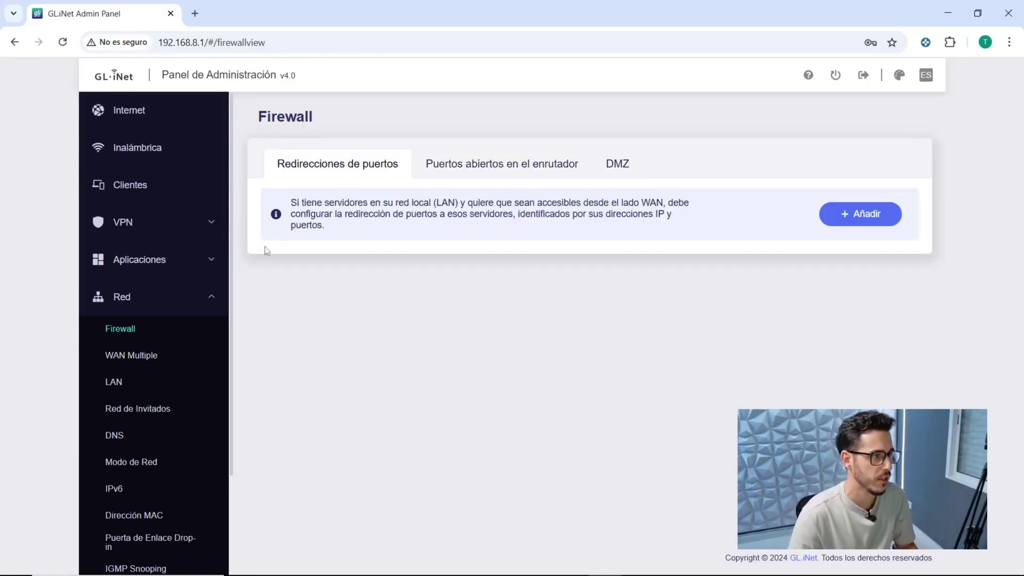
- Review the LAN, guest network, DNS and network mode pages in the network settings
scroll(151, 372, down, 2)
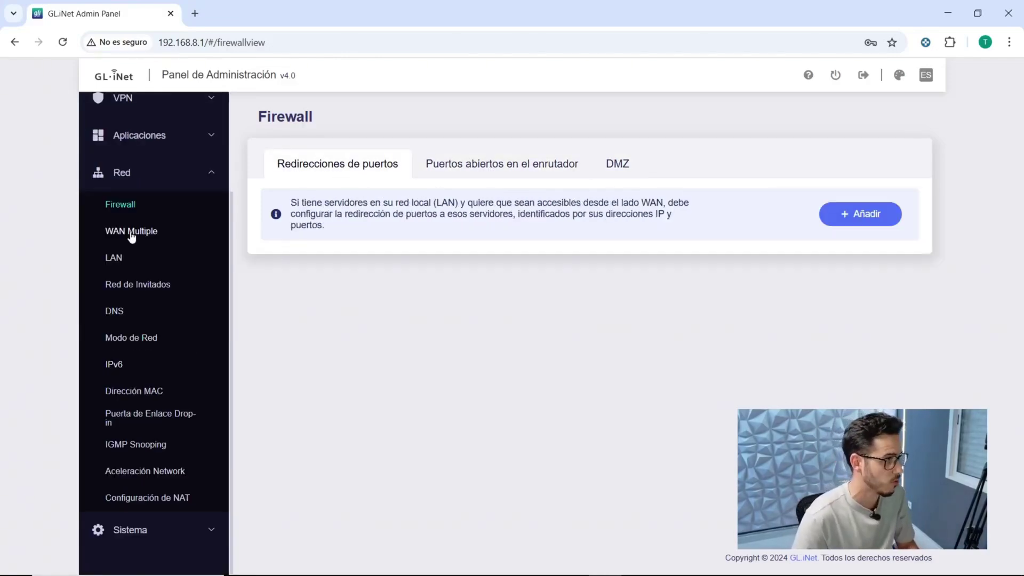
click(128, 258)
click(137, 286)
click(136, 314)
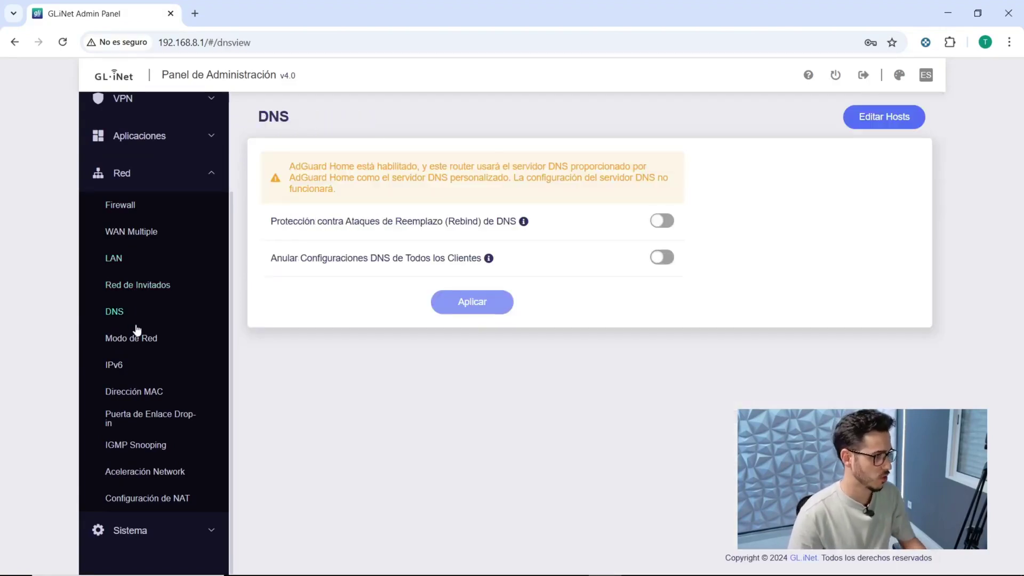
click(137, 340)
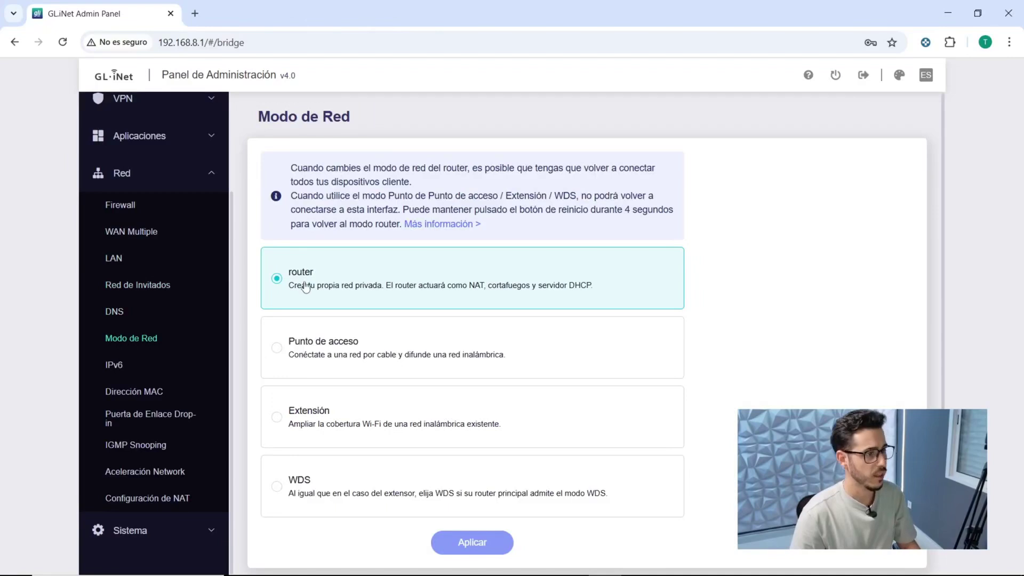
scroll(320, 332, down, 1)
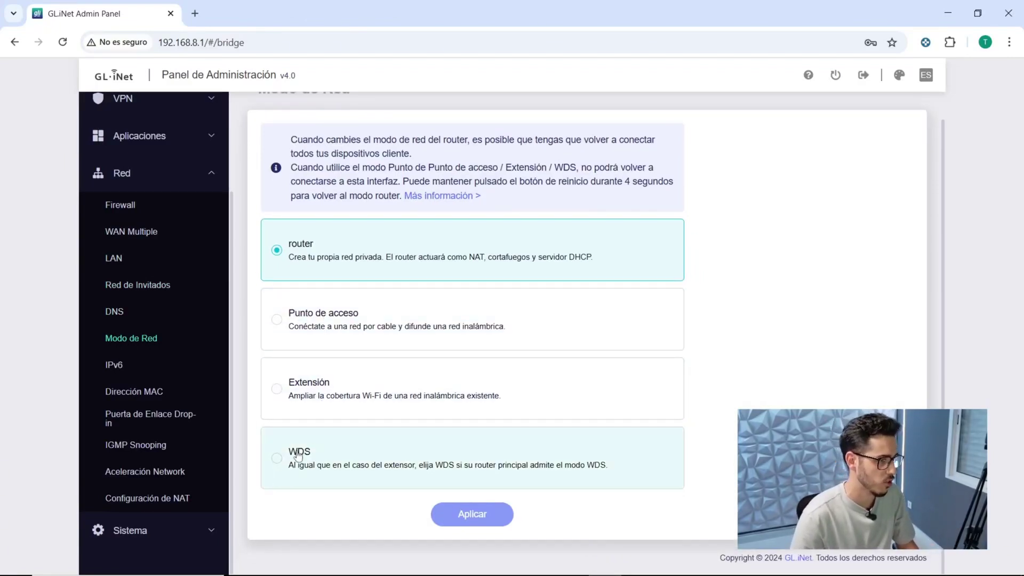
- Preview the IPv6 options with IPv6 switched on without applying, and review the Drop-in gateway, IGMP Snooping, network acceleration and NAT pages
click(125, 364)
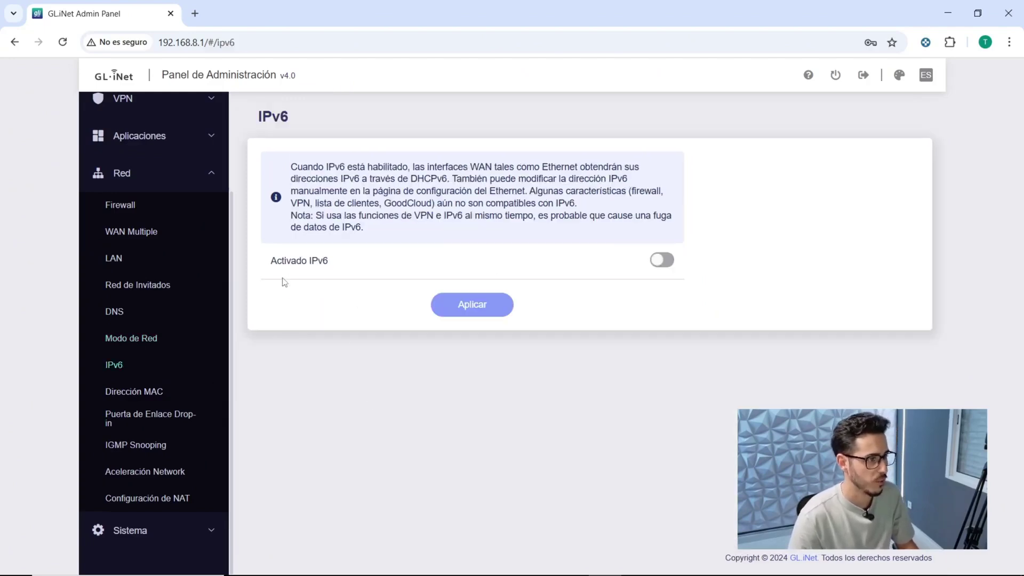
click(664, 261)
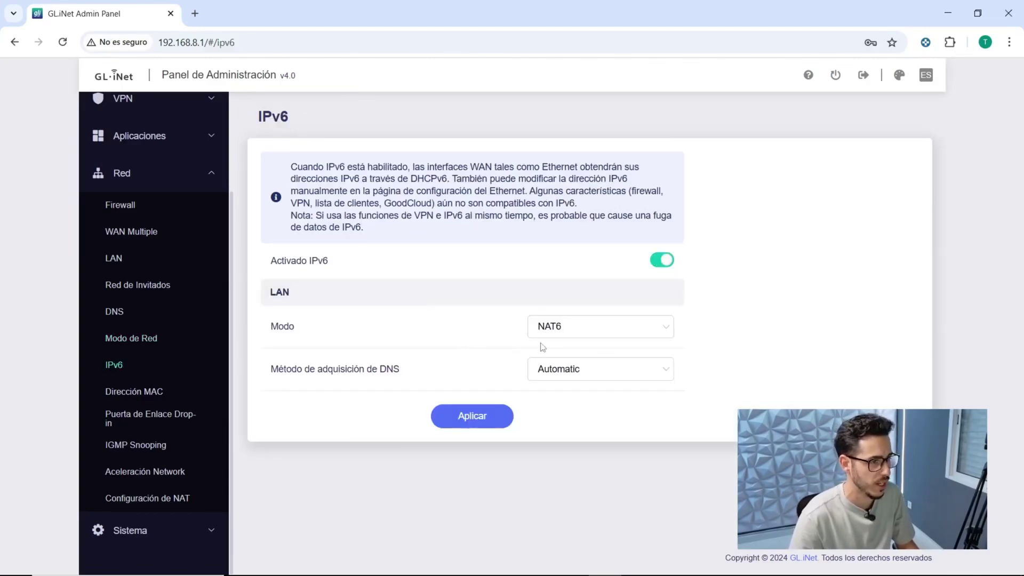
click(134, 419)
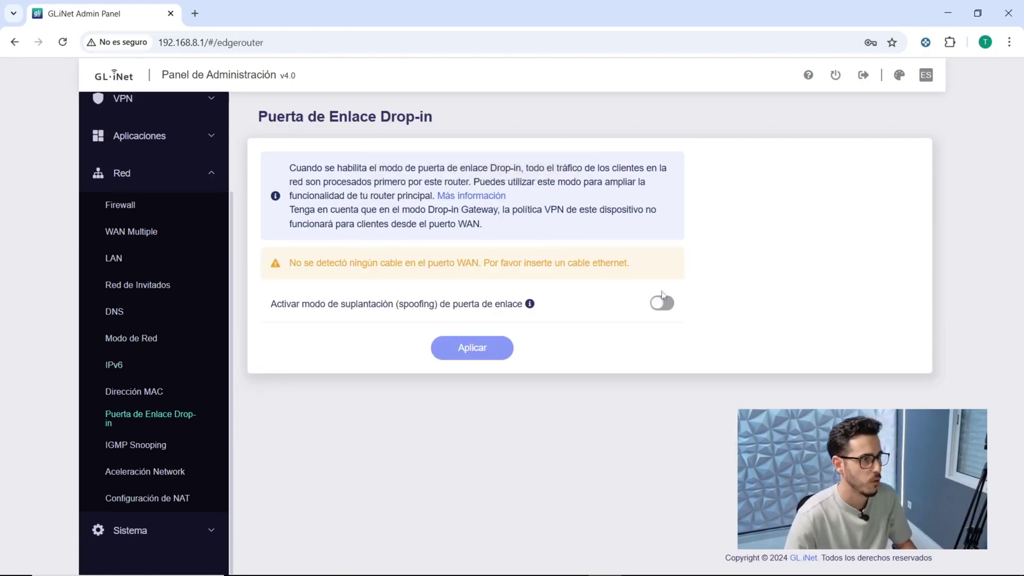
click(136, 444)
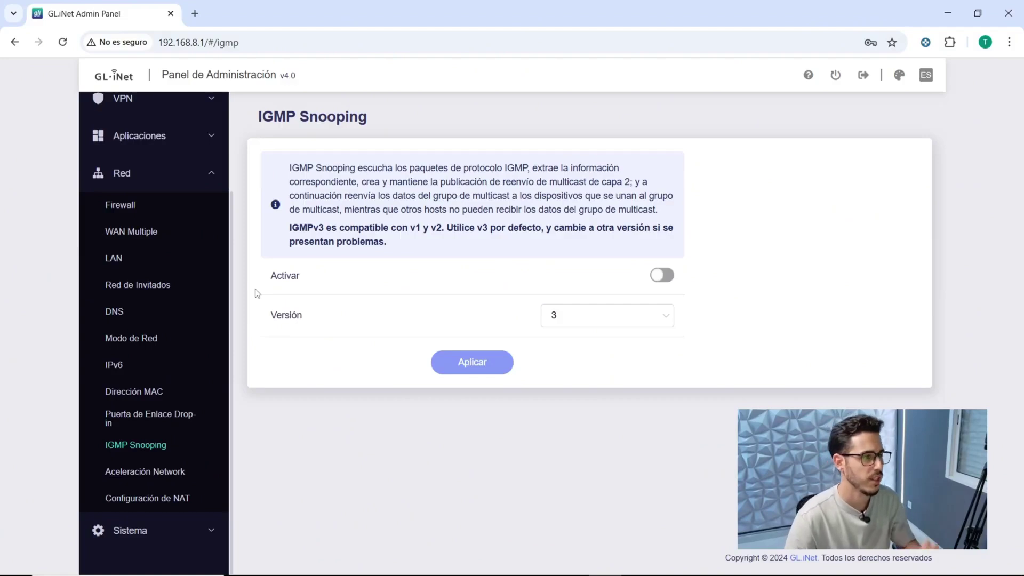
click(169, 476)
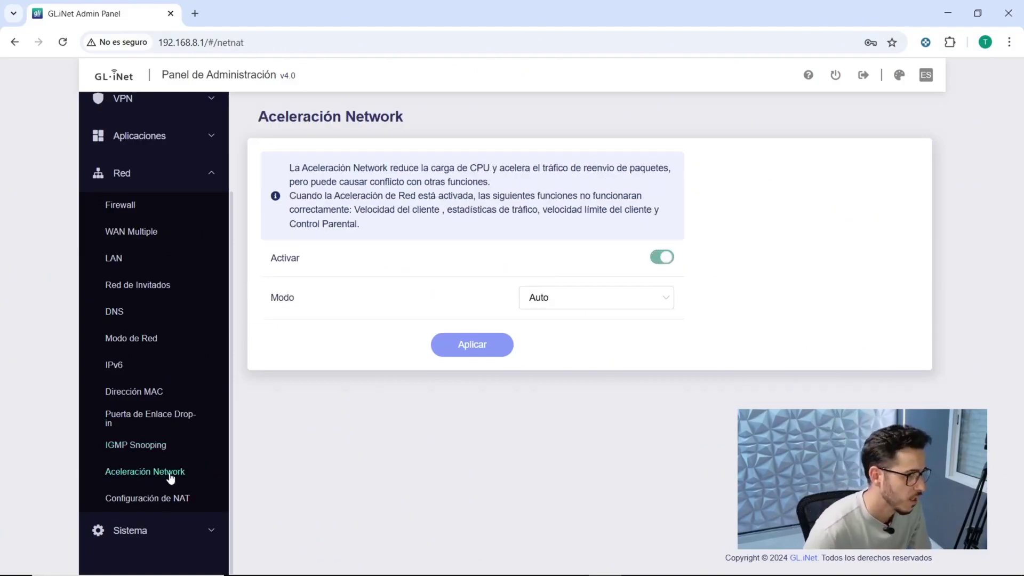
click(190, 499)
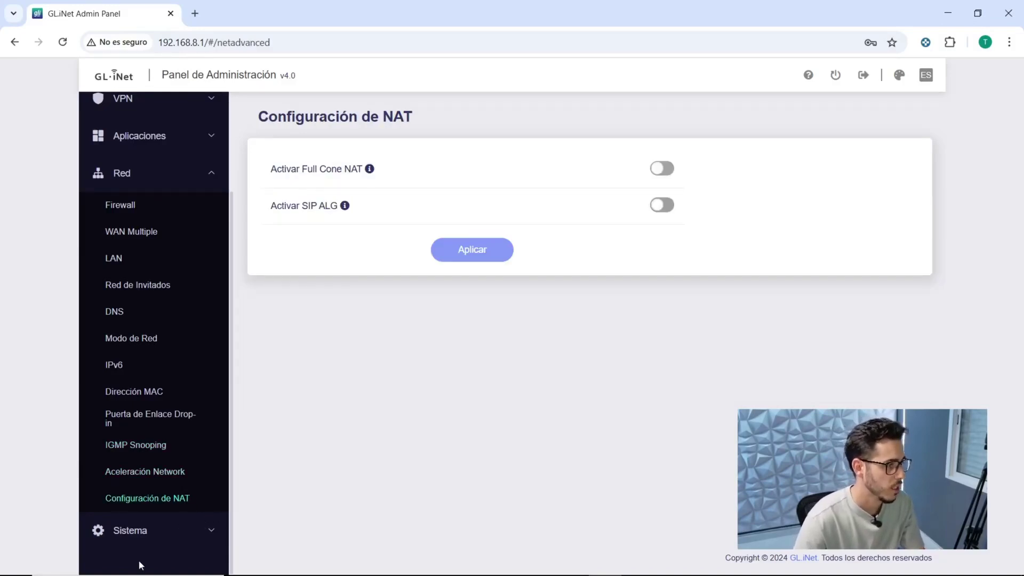
- Examine the system overview with CPU load, memory, LED, flash storage and system information
click(160, 530)
click(136, 351)
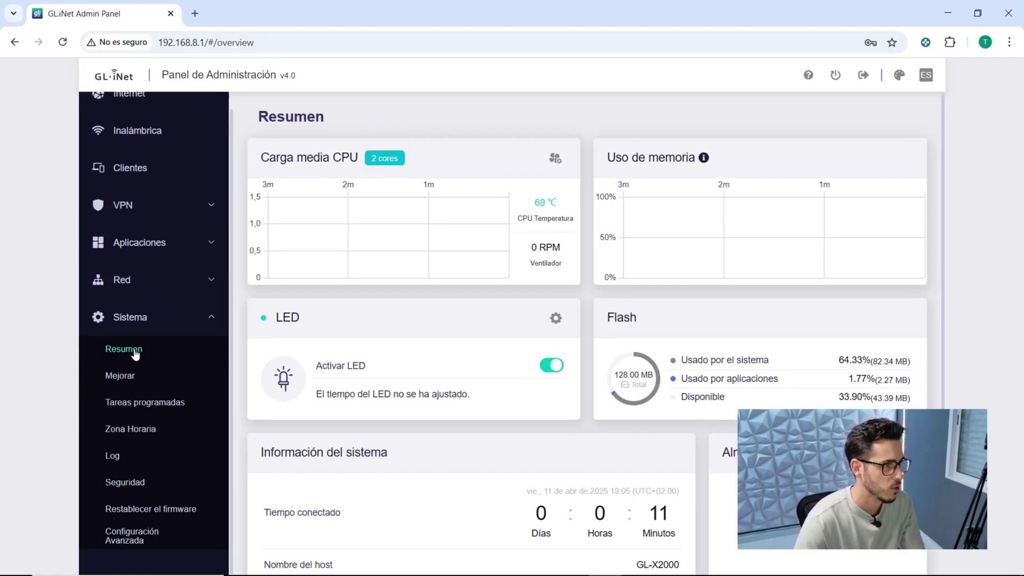
scroll(475, 411, down, 1)
scroll(473, 419, up, 1)
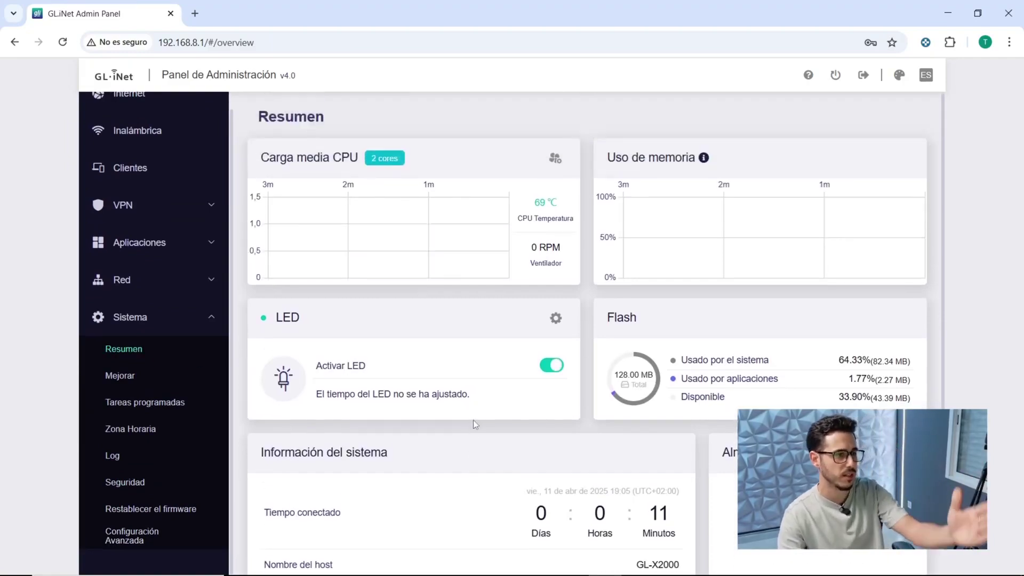
scroll(471, 425, down, 3)
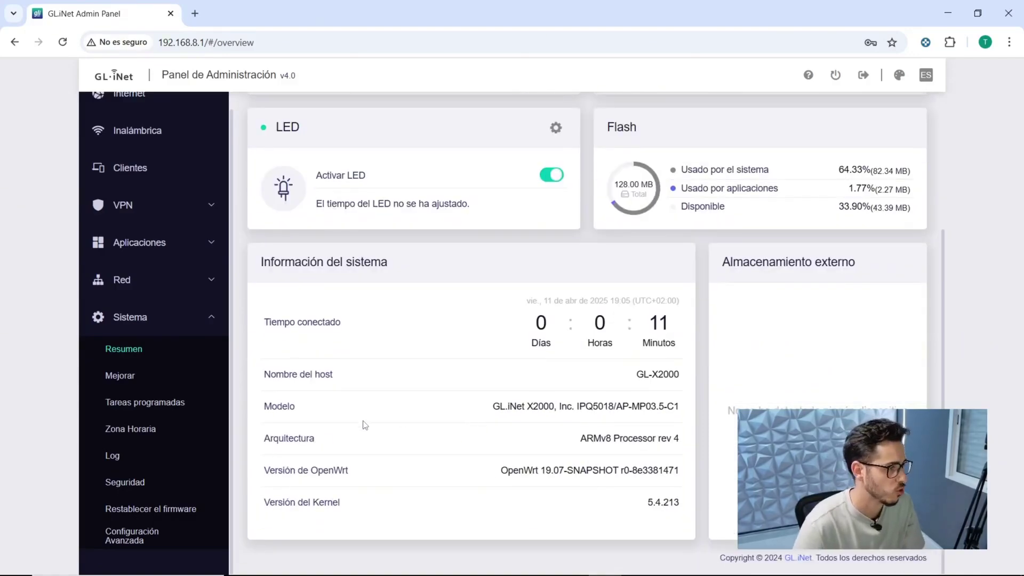
scroll(368, 426, up, 3)
- Check the online and local firmware update options on the upgrade page
click(120, 375)
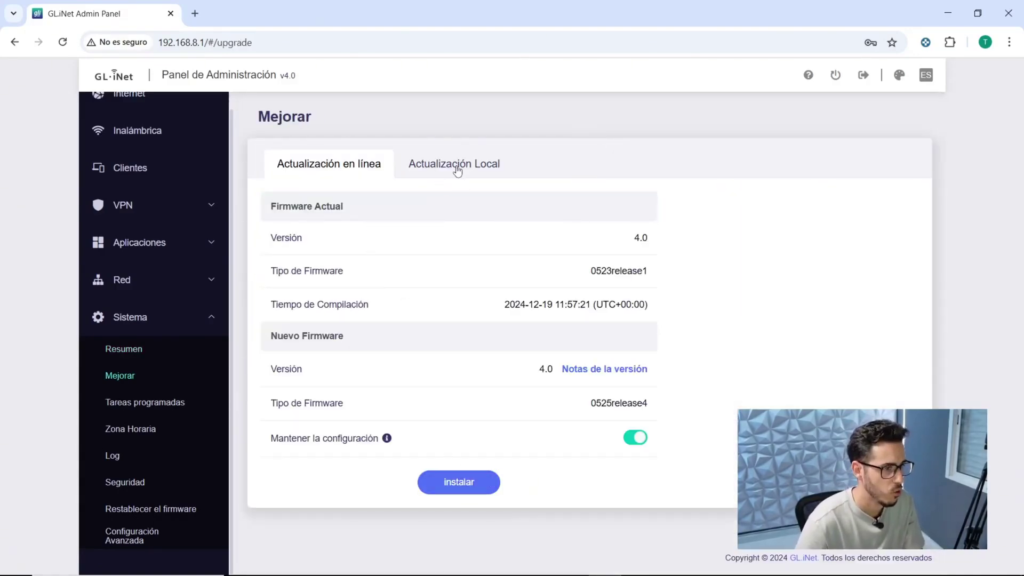
click(457, 170)
click(333, 170)
- Examine the scheduled tasks, previewing the 5GHz main and guest Wi-Fi schedules and switching both back off without applying
click(169, 408)
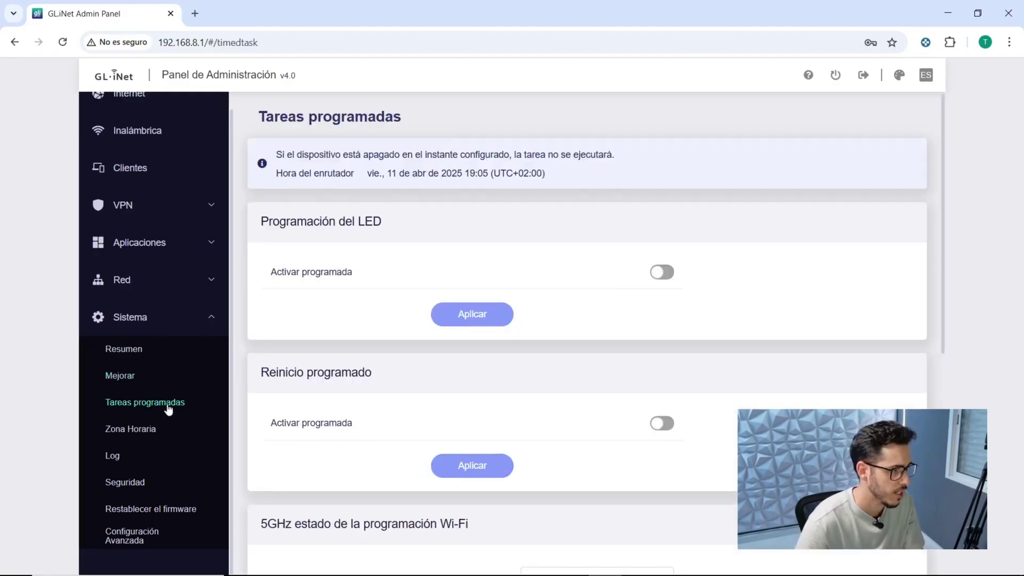
scroll(503, 338, down, 5)
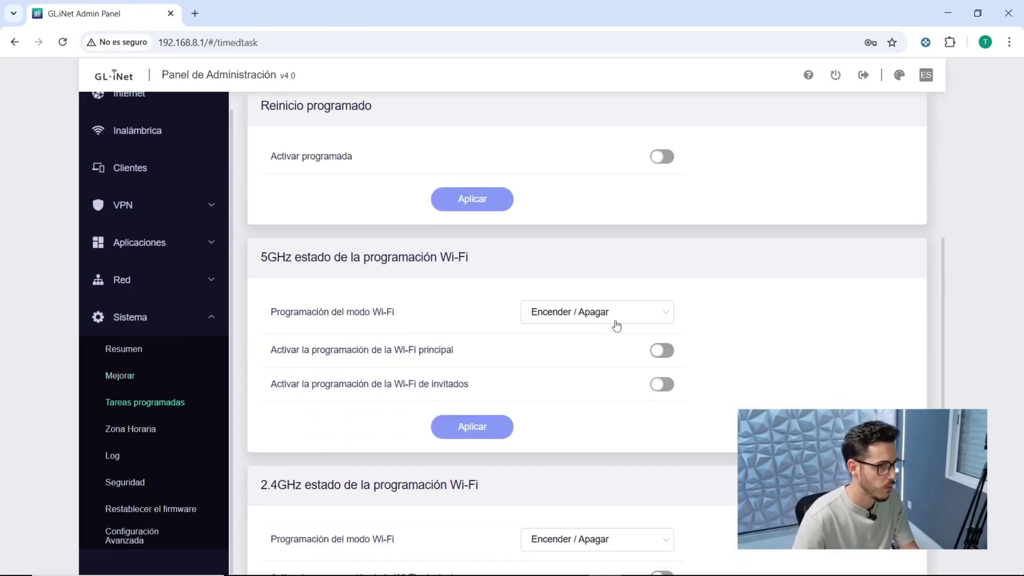
click(615, 321)
click(615, 322)
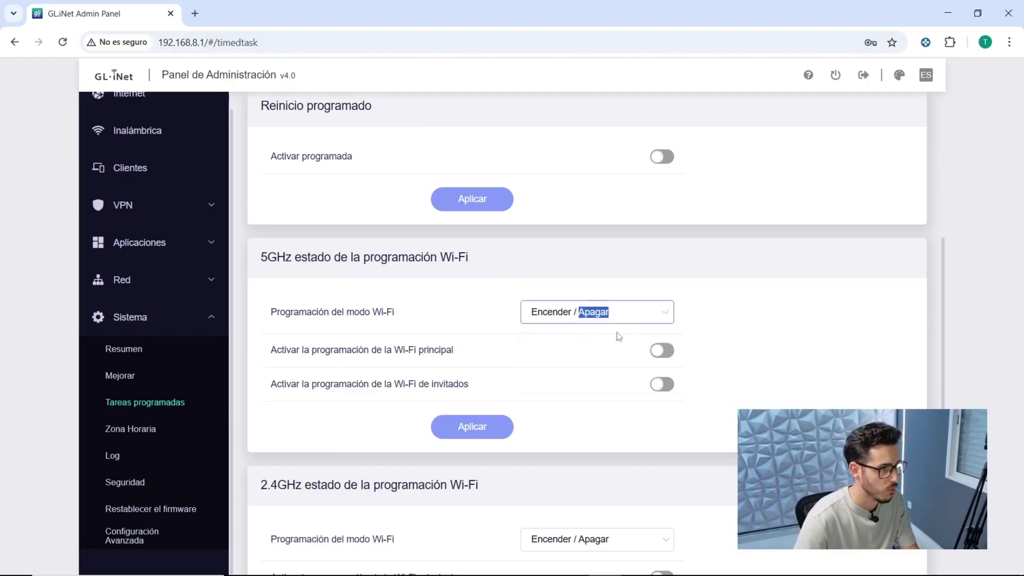
click(660, 353)
click(660, 352)
click(662, 384)
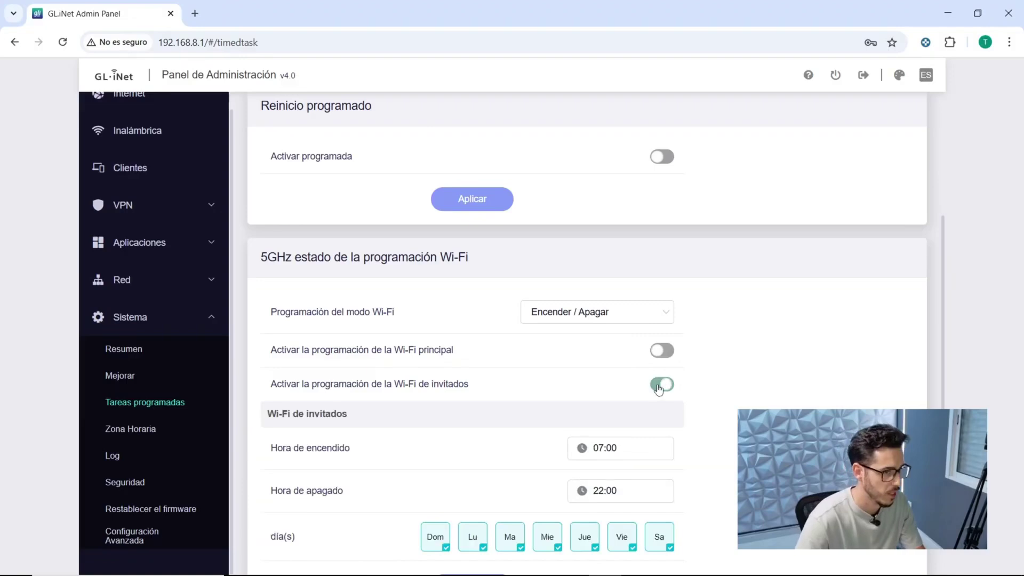
click(661, 384)
scroll(347, 434, down, 2)
- Return to the router's Internet status page and search the web for "SPEED TEST" in a new browser tab
key(alt+Left)
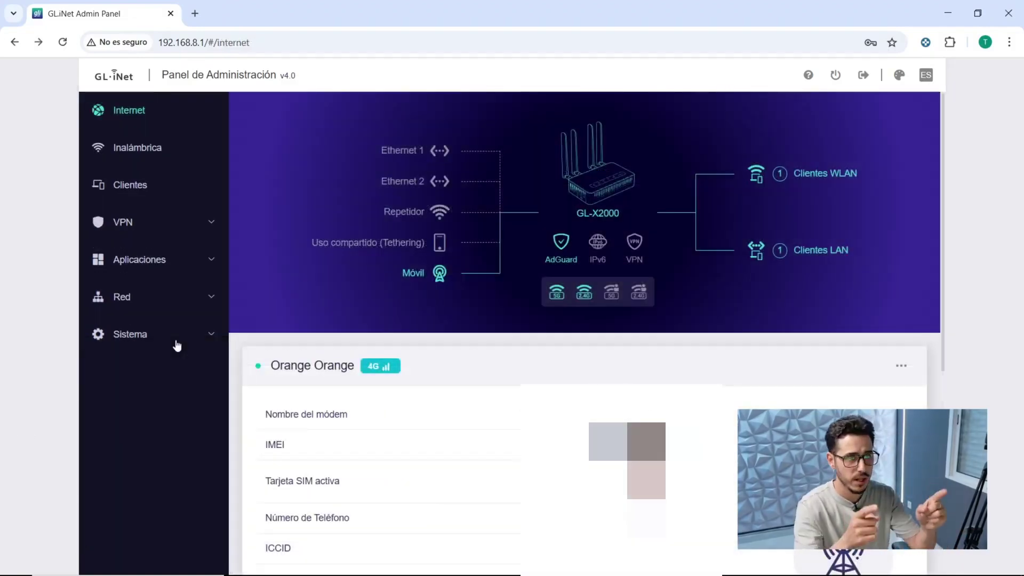
click(194, 14)
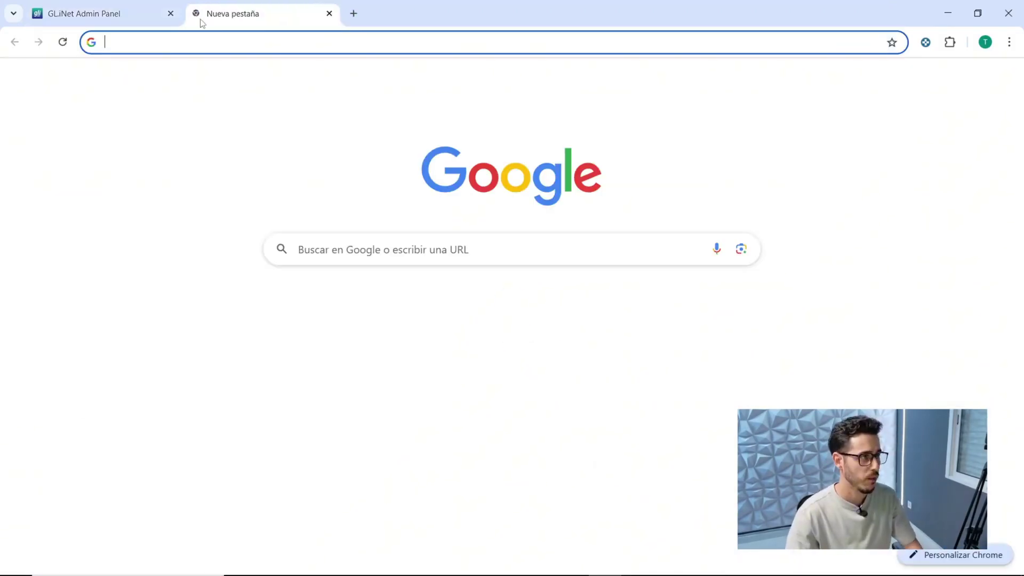
text(SPEED TEST)
key(Return)
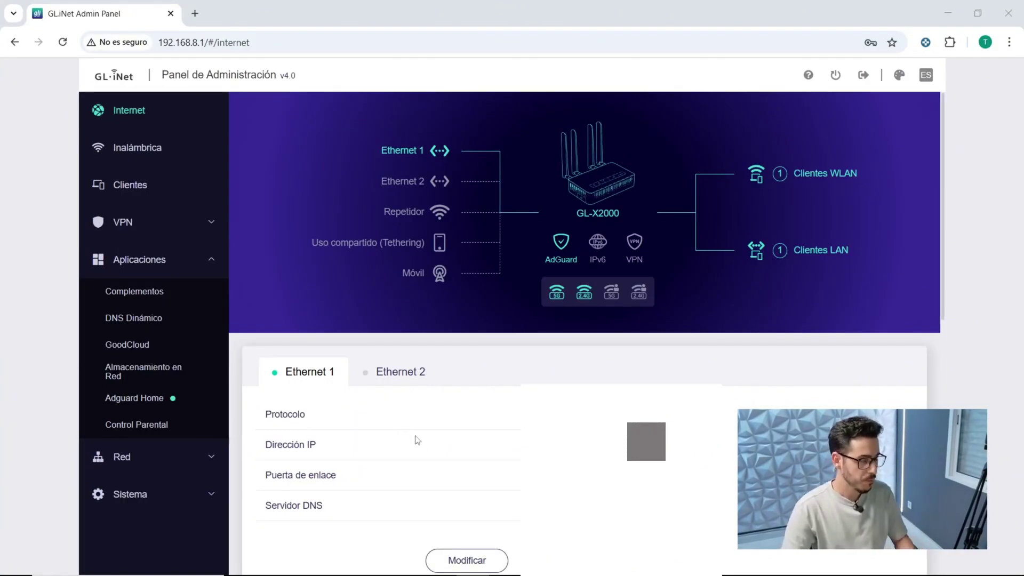
- Examine the Ethernet 1 connection details and the mobile section on the Internet page
scroll(818, 355, down, 4)
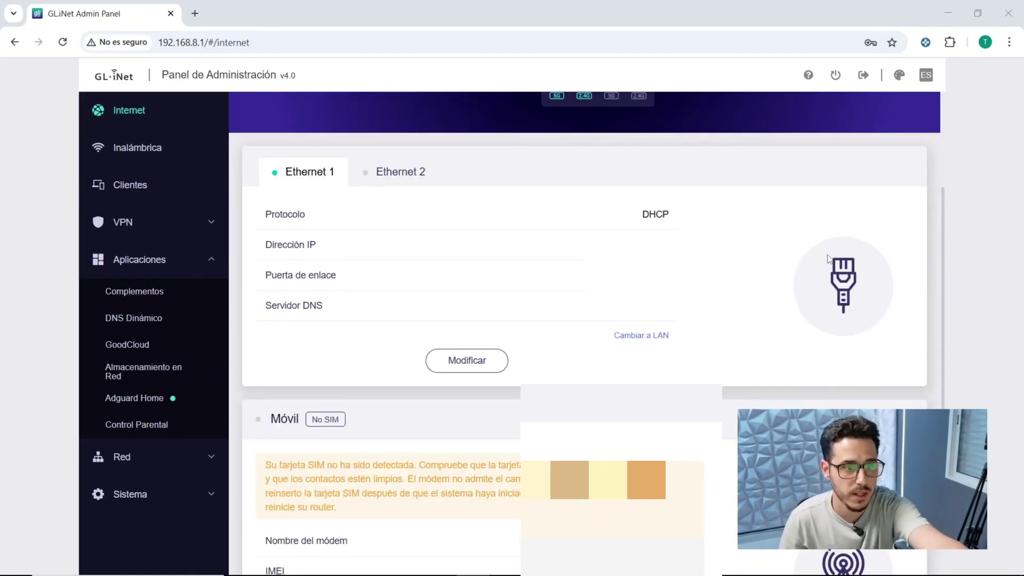
drag(834, 240, 877, 353)
click(819, 271)
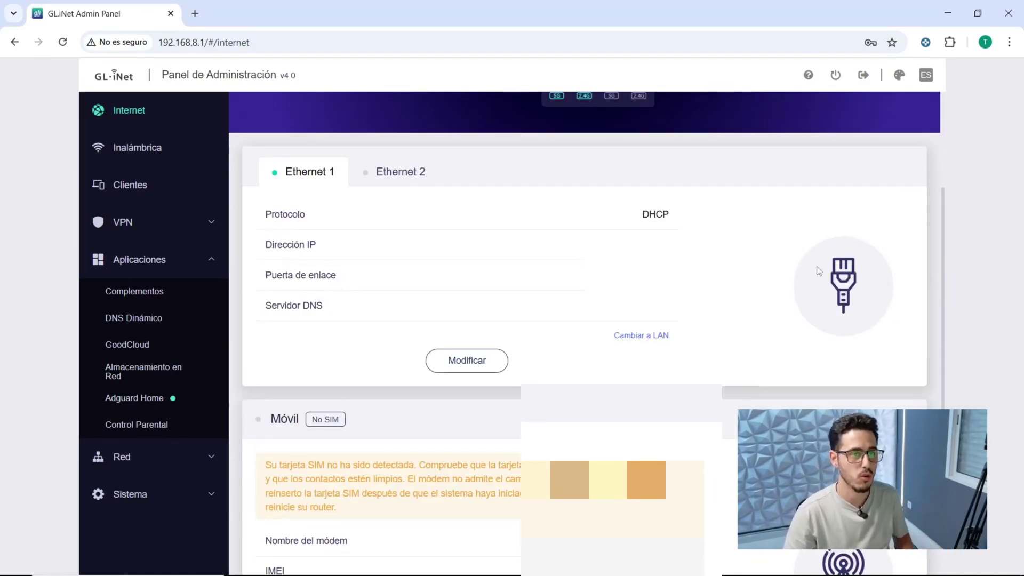
- Examine the AdGuard Home statistics, including the DNS queries, filter blocks, and the most queried and most blocked domains
scroll(707, 354, up, 2)
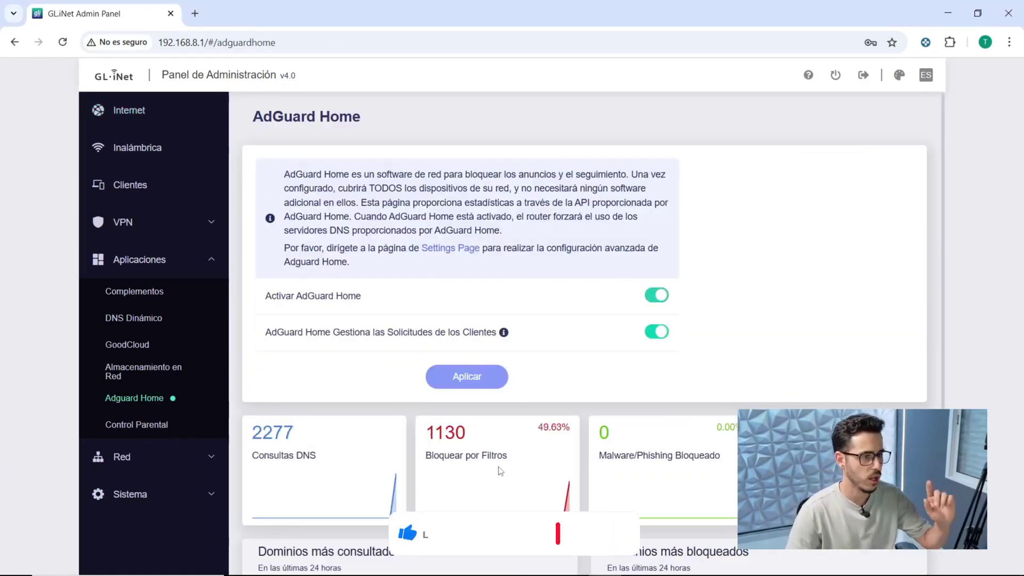
scroll(496, 457, down, 3)
scroll(496, 457, down, 2)
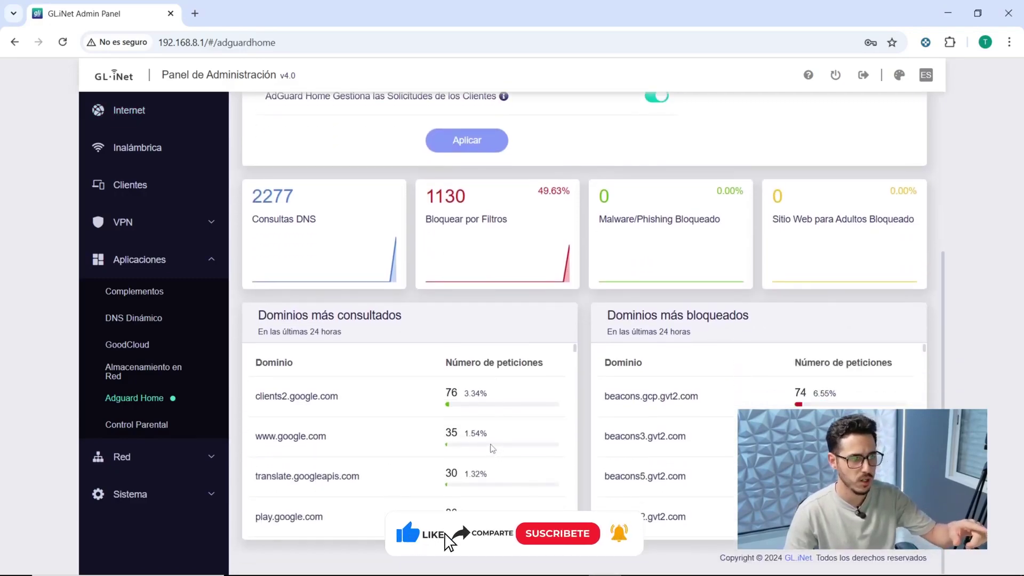
scroll(492, 448, up, 1)
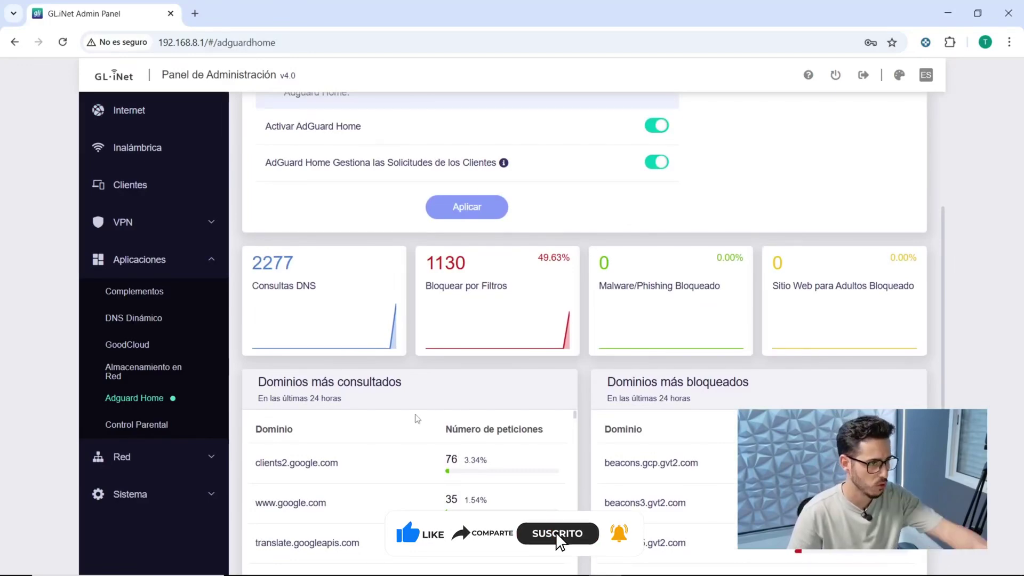
scroll(414, 405, up, 1)
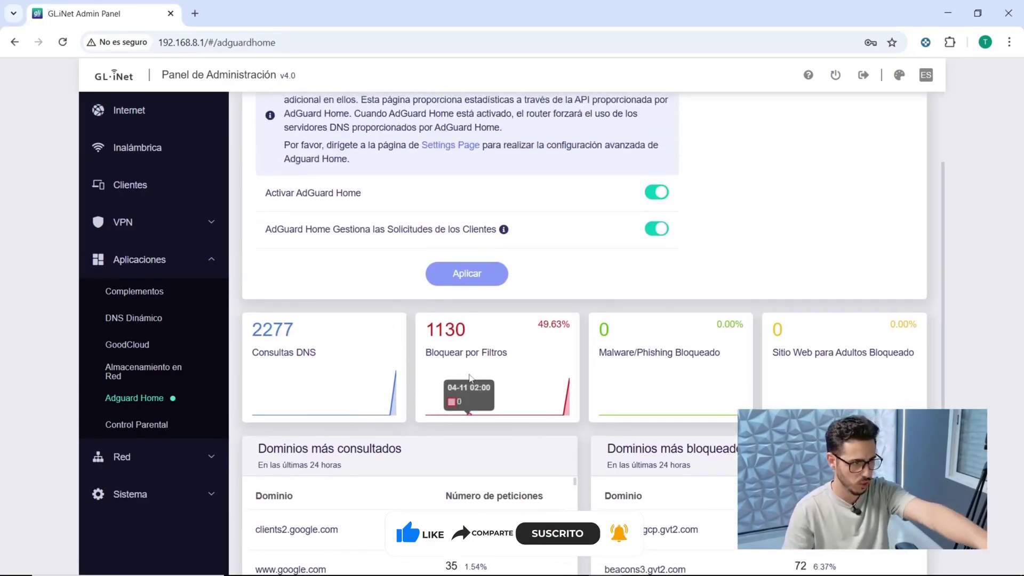
- Open speedtest.net in a new browser tab to test the connection speed
click(195, 13)
text(spe)
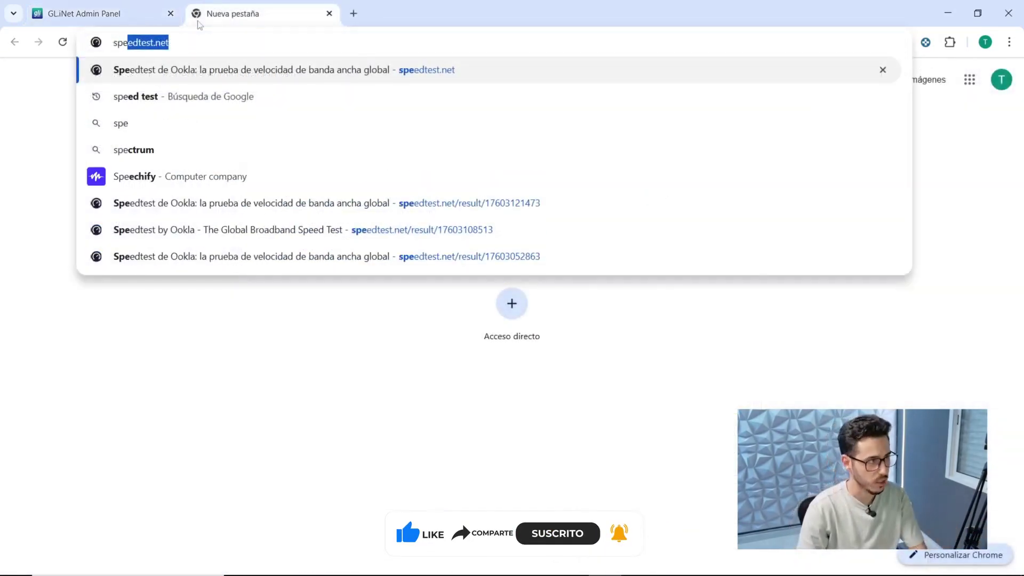
key(Return)
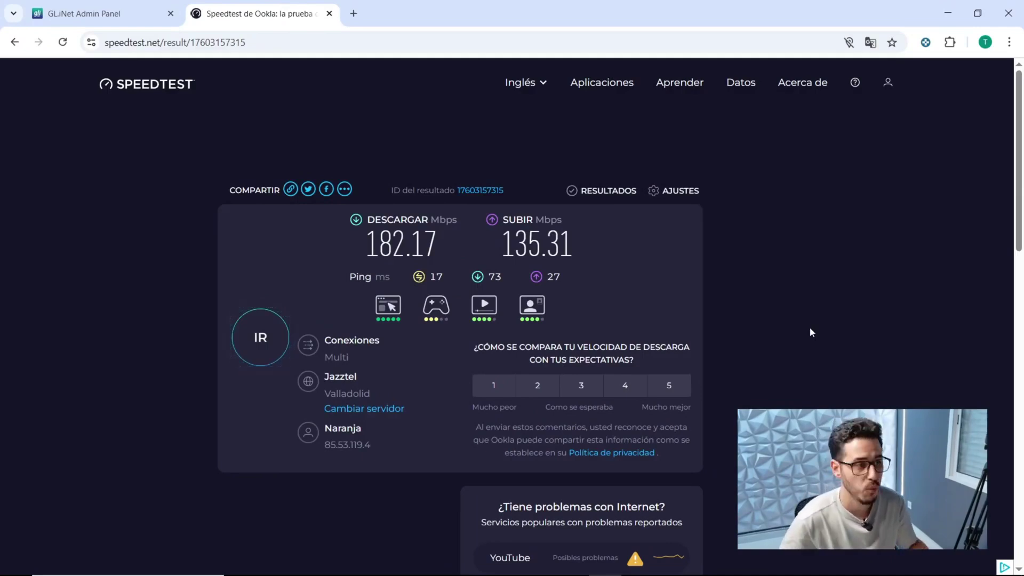
- Open YouTube in a new tab, play the Costa Rica 4K 60fps HDR video full screen and skip ahead to about 1:15
click(354, 13)
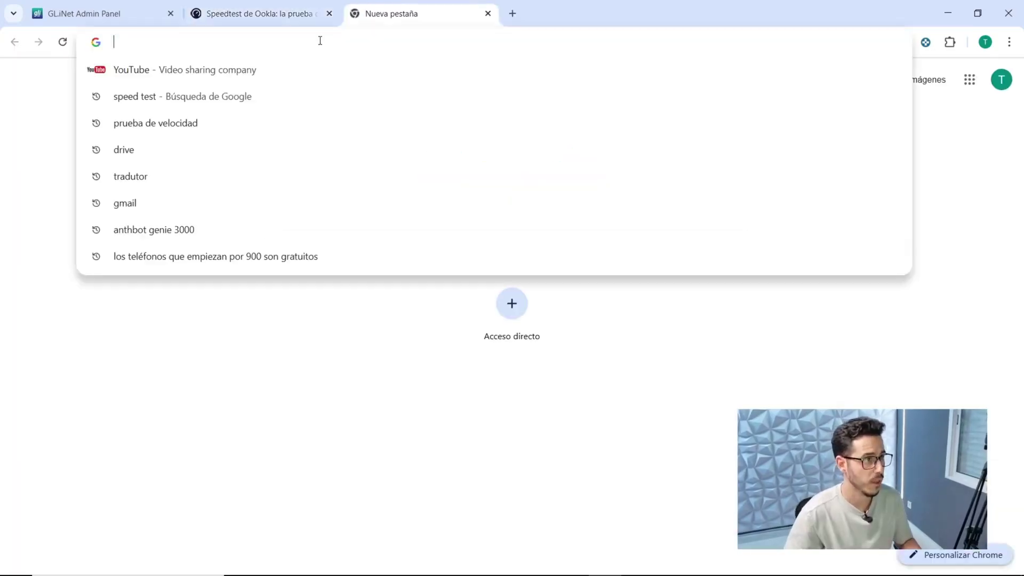
click(131, 69)
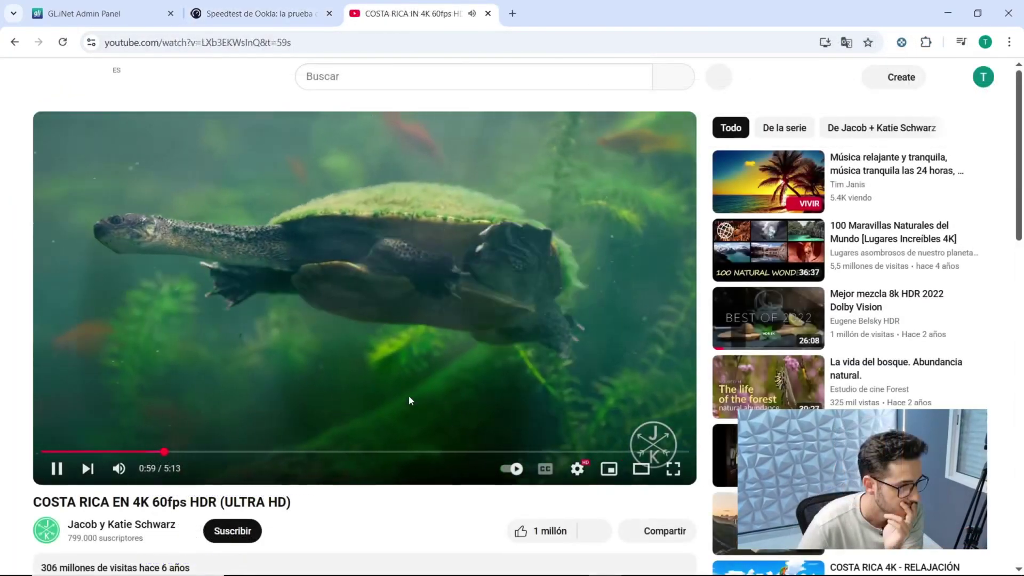
double_click(468, 385)
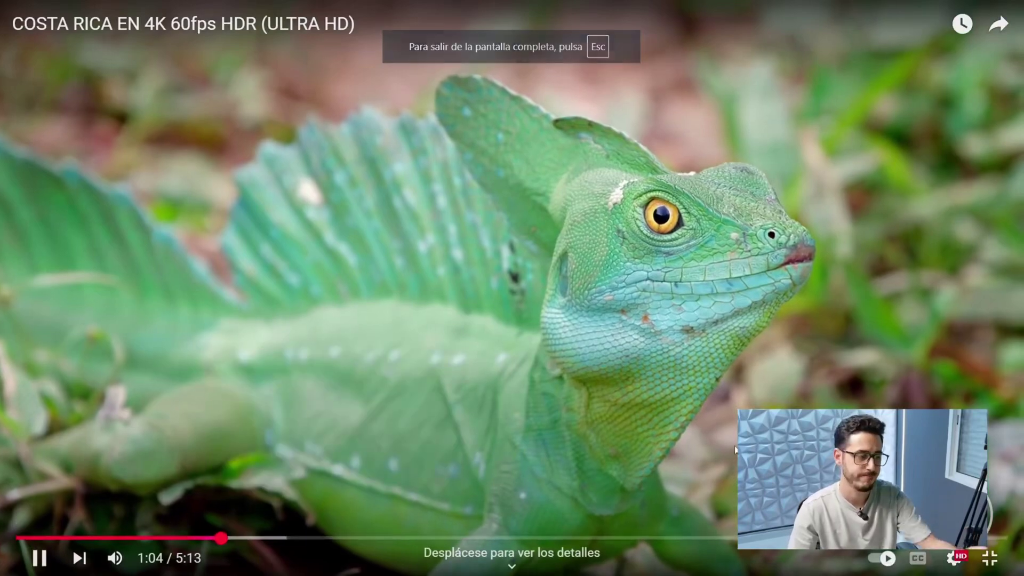
click(250, 537)
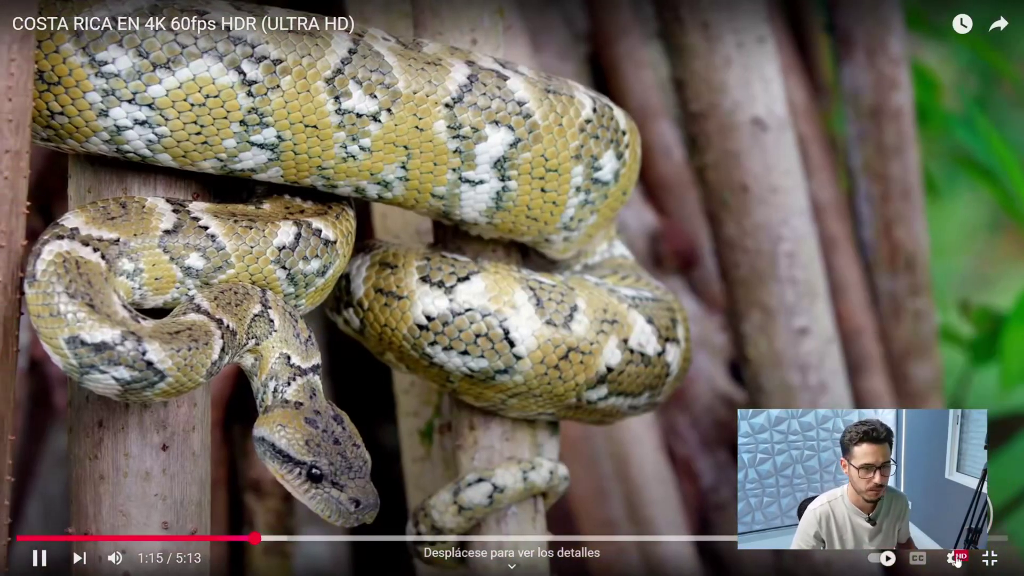
- Set the Costa Rica video's playback quality to 2160p60 4K
click(955, 559)
click(933, 512)
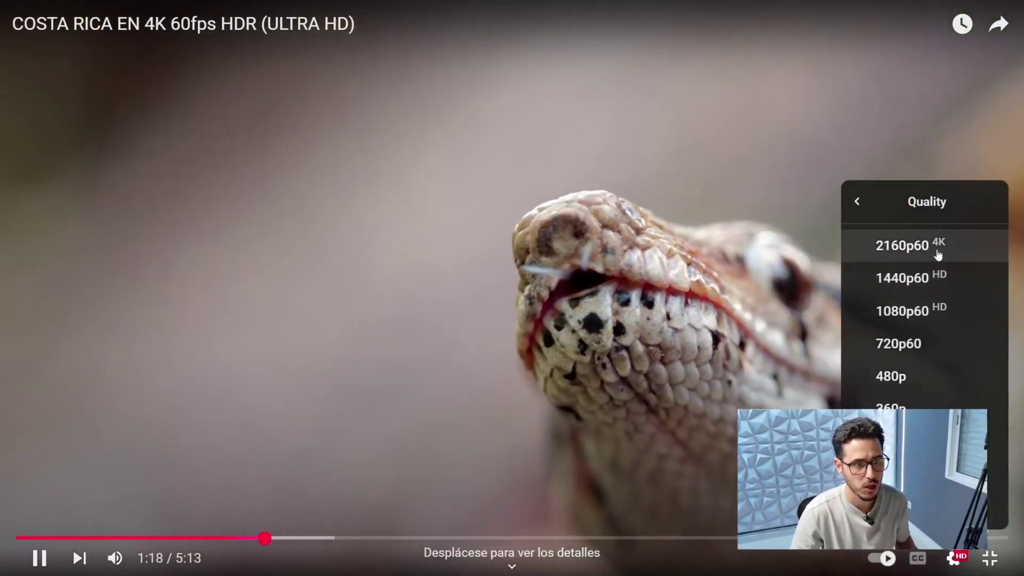
click(905, 251)
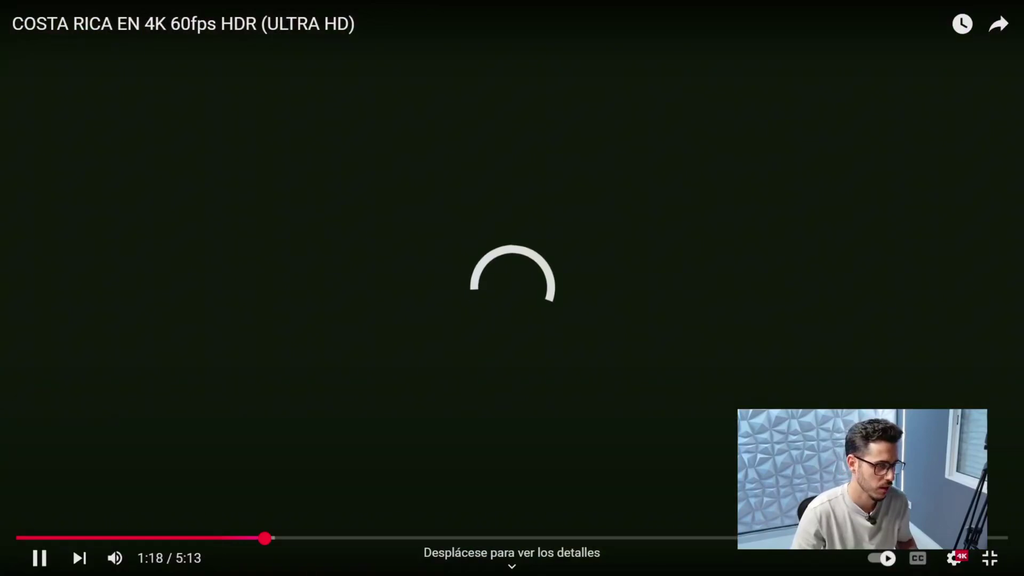